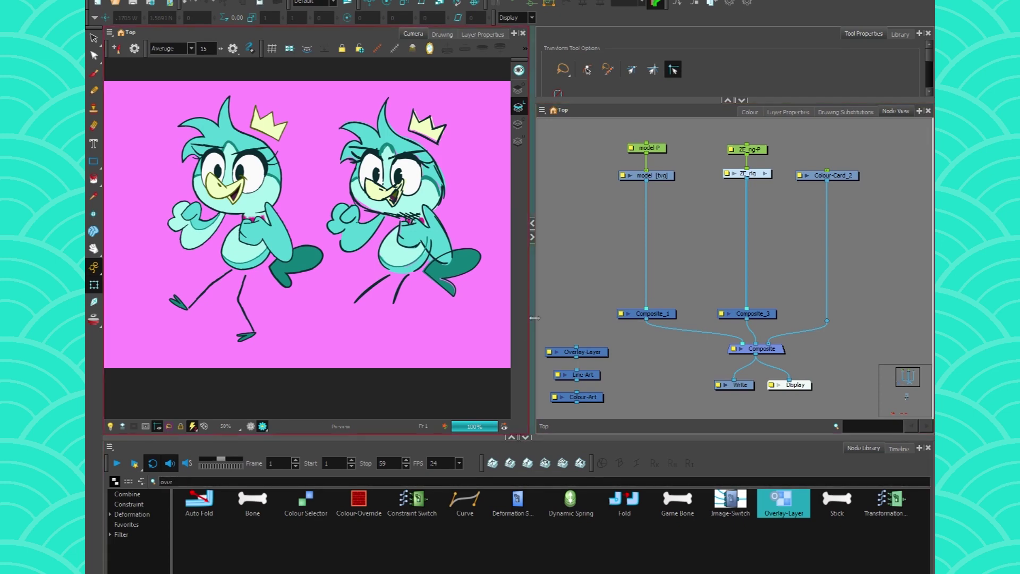
Wire the Line-Art and Colour-Art nodes side by side between the model drawing and Composite_1, and line the two nodes up
left_click_drag(606, 375, 591, 398)
left_click_drag(590, 374, 602, 213)
left_click(589, 226)
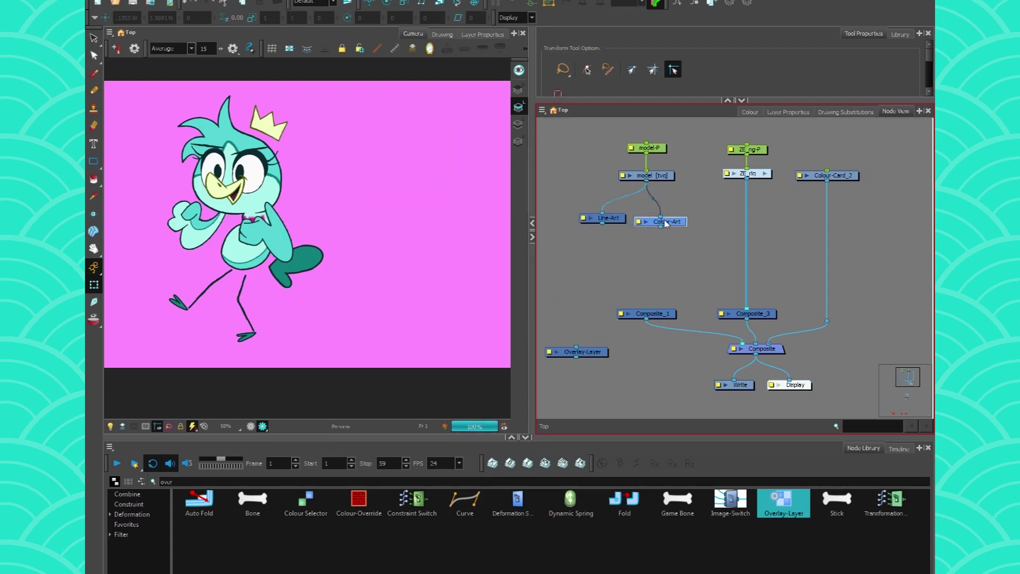
left_click_drag(661, 226, 656, 311)
left_click_drag(602, 224, 636, 311)
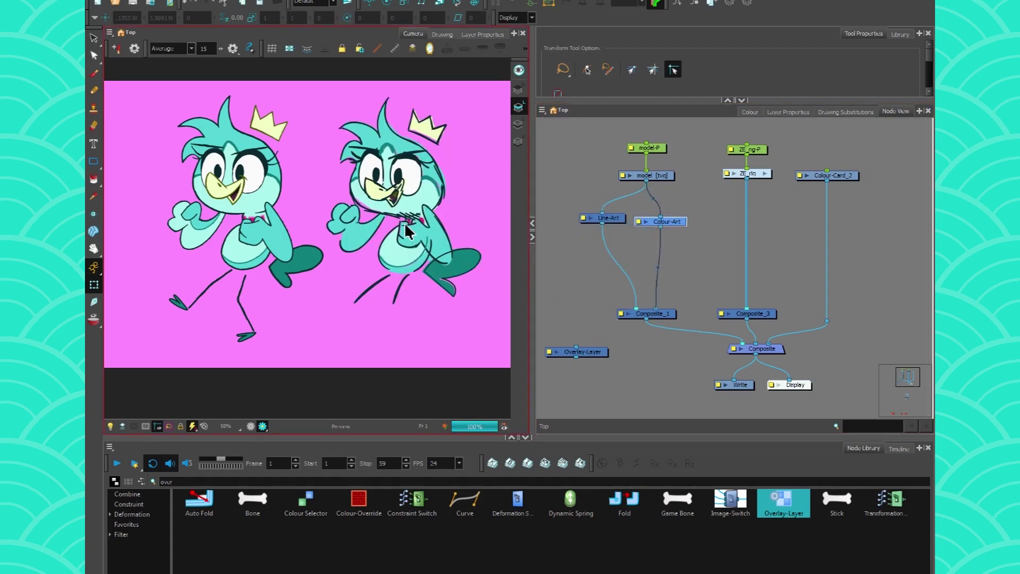
left_click_drag(672, 223, 679, 219)
left_click(629, 210)
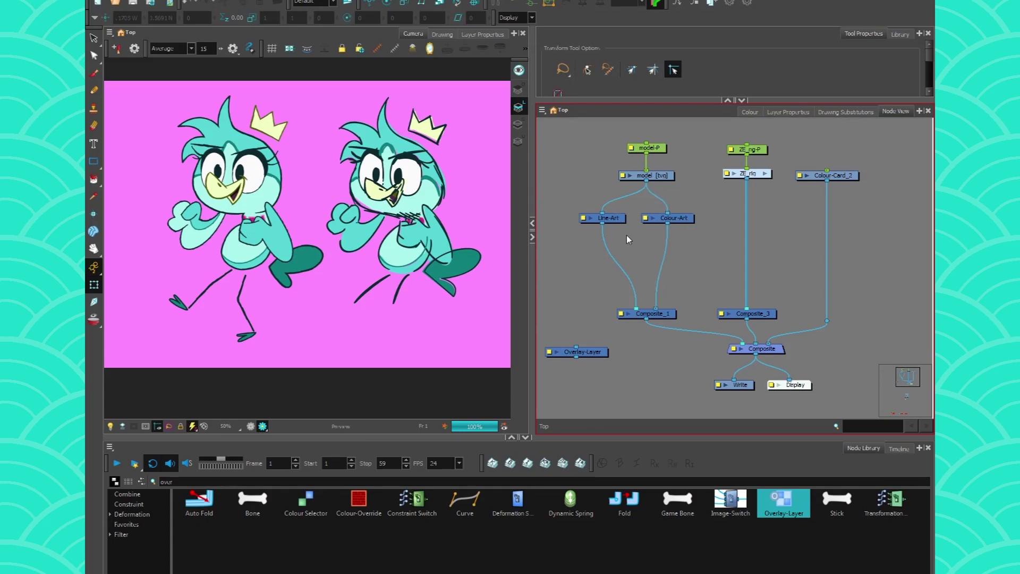
left_click(459, 192)
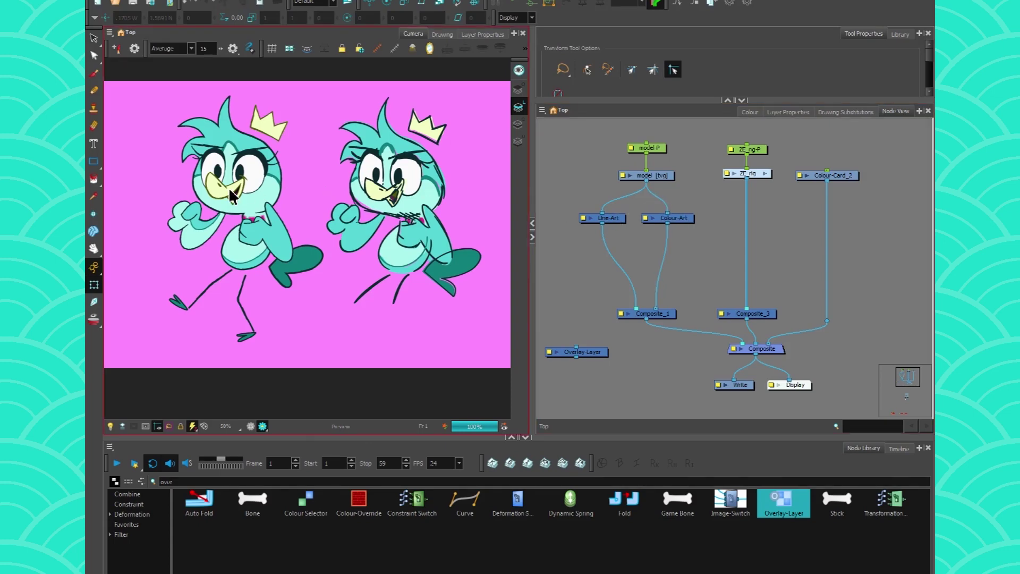
left_click(628, 231)
left_click(484, 269)
Reconnect the model drawing directly to Composite_1 and remove the Line-Art and Colour-Art nodes
left_click_drag(656, 309, 669, 303)
left_click_drag(636, 309, 643, 274)
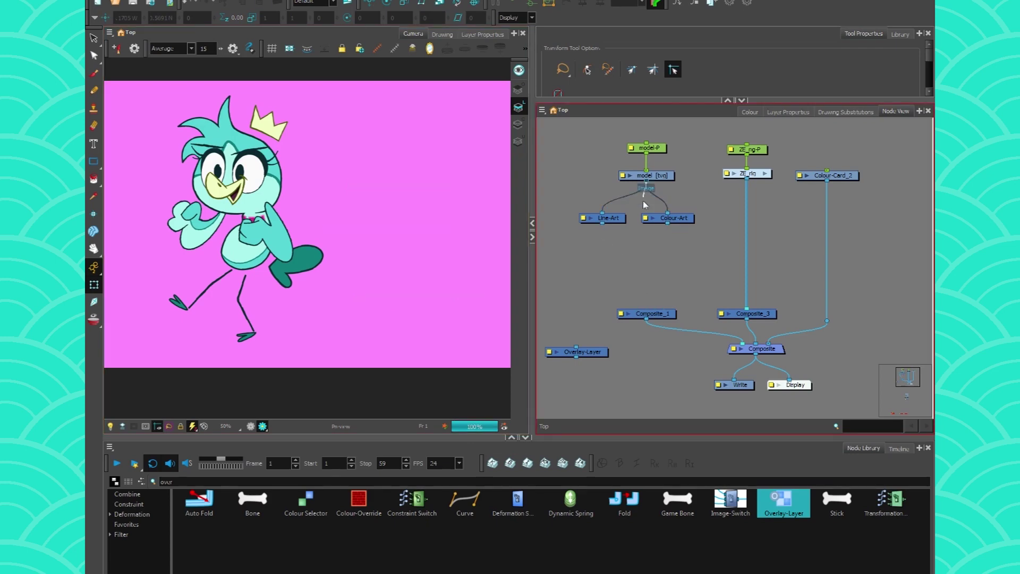
left_click_drag(647, 192, 646, 310)
left_click_drag(691, 221, 602, 223)
key("Delete")
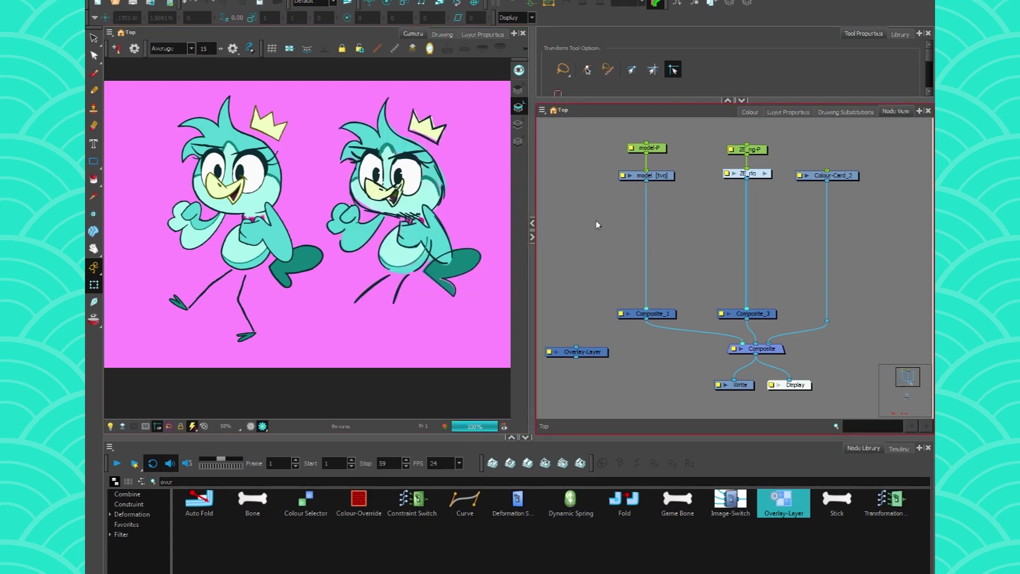
Paste the Line-Art and Colour-Art nodes below the rig group and connect both between the rig and Composite_3
key("ctrl+v")
left_click(794, 210)
left_click_drag(706, 228, 796, 225)
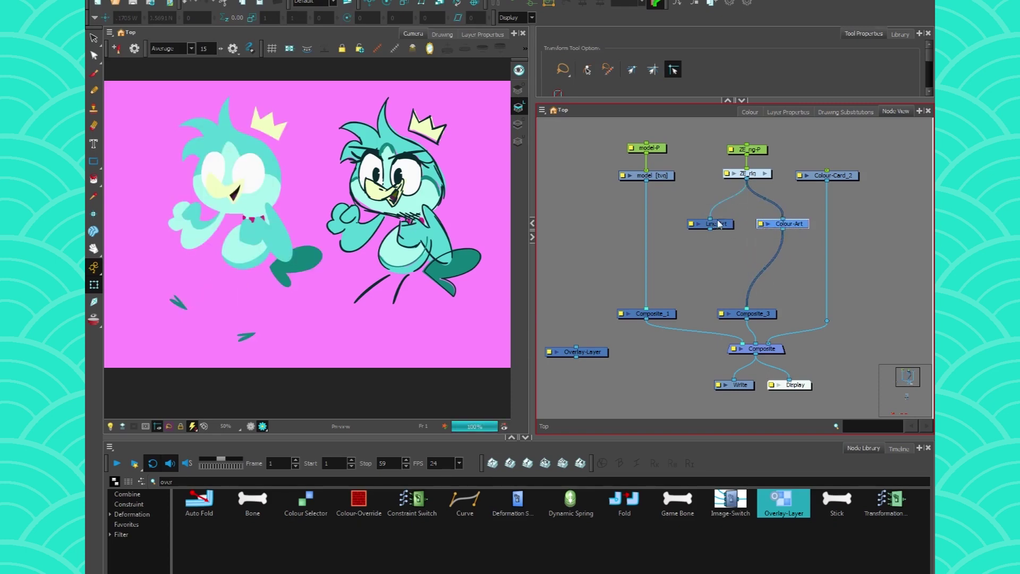
left_click_drag(711, 228, 737, 310)
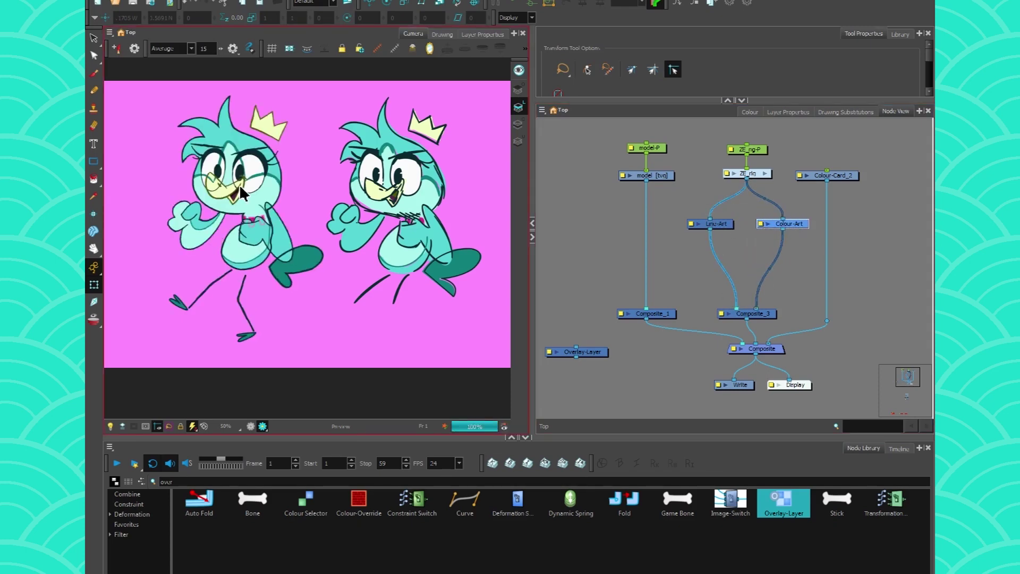
scroll(240, 193, "up", 5)
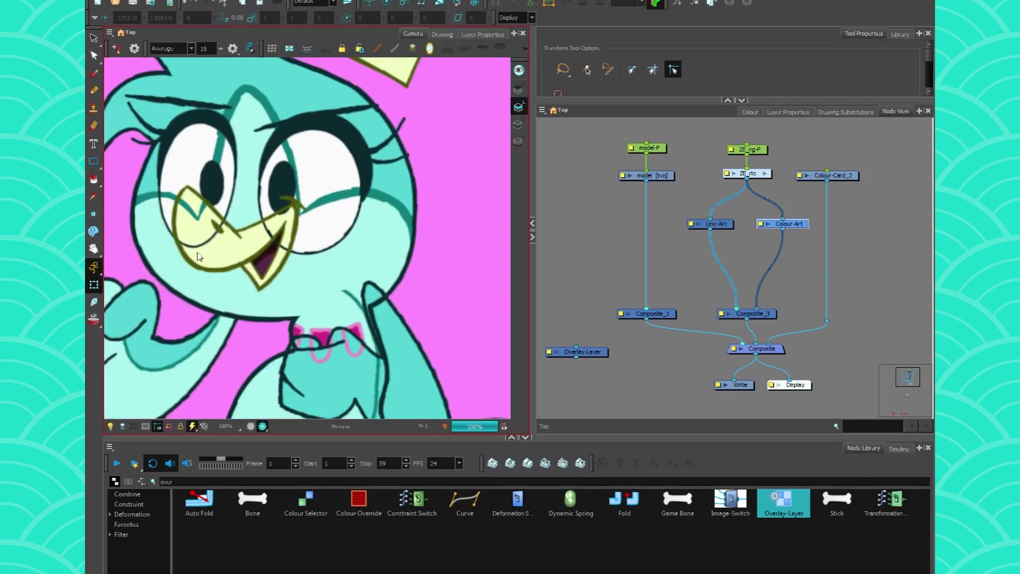
left_click_drag(198, 257, 253, 257)
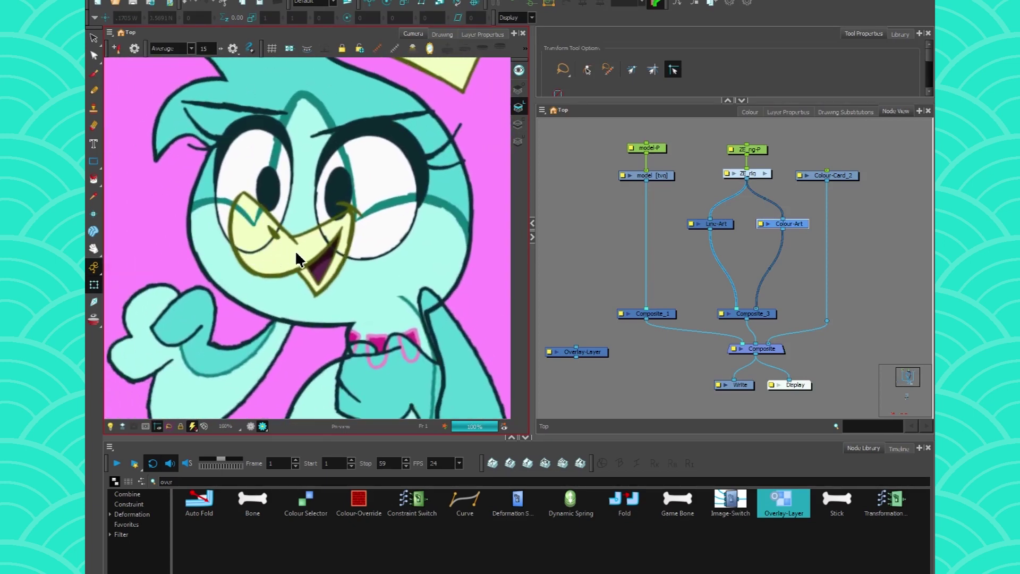
Enable Flatten in the layer properties of the rig's Line-Art node
double_click(691, 225)
left_click(588, 131)
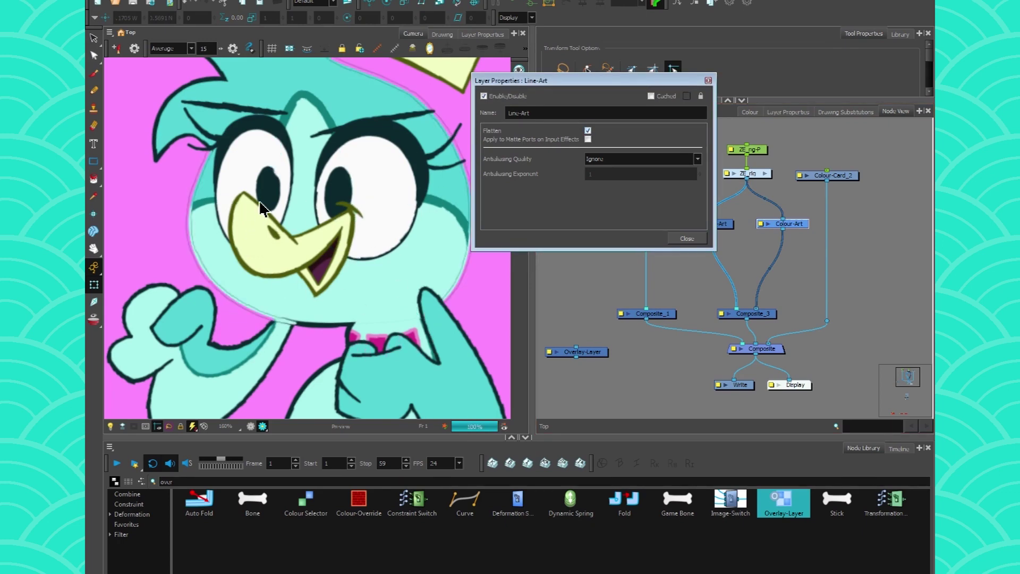
left_click(686, 238)
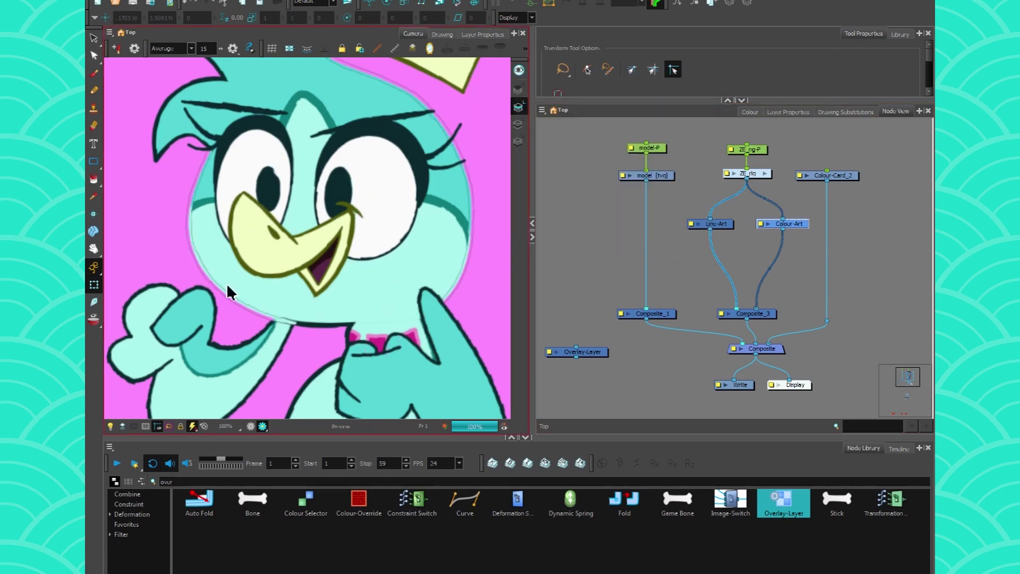
Shift the model column aside and connect the Overlay-Layer node between the rig group and the first input of Composite_3
scroll(234, 254, "down", 2)
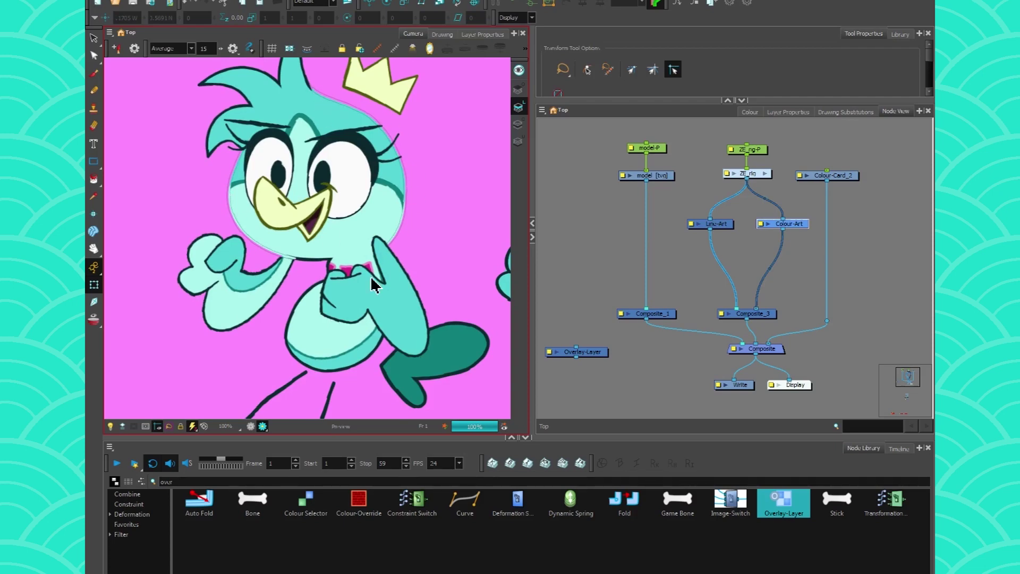
left_click_drag(580, 352, 656, 225)
left_click_drag(665, 310, 618, 311)
mouse_move(623, 226)
left_mouse_down()
mouse_move(666, 226)
mouse_move(726, 179)
left_mouse_up()
left_click_drag(686, 275, 732, 309)
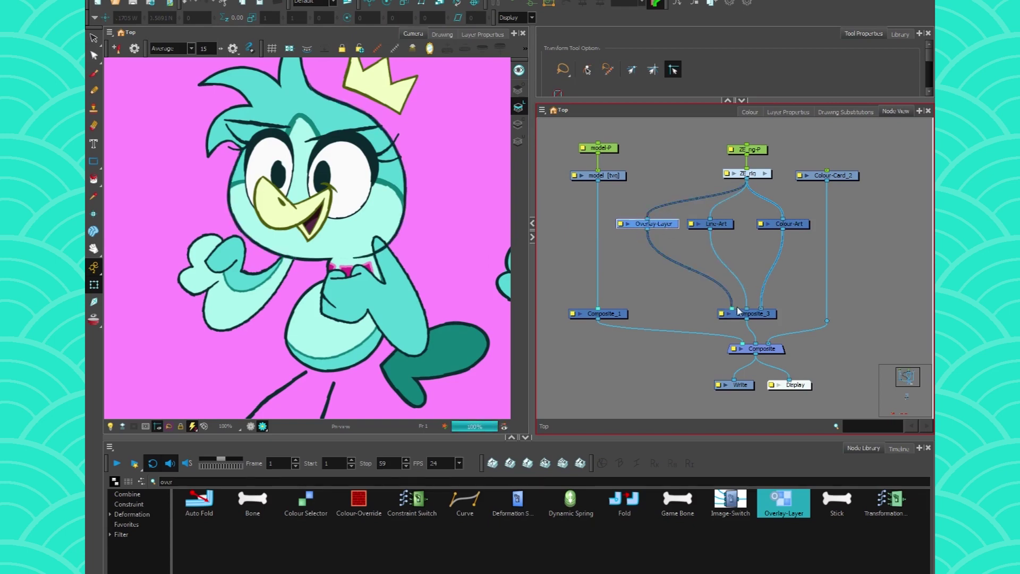
Examine how the overlay, line art and colour art of the rig's head, arms and body combine in the camera view
scroll(340, 241, "up", 2)
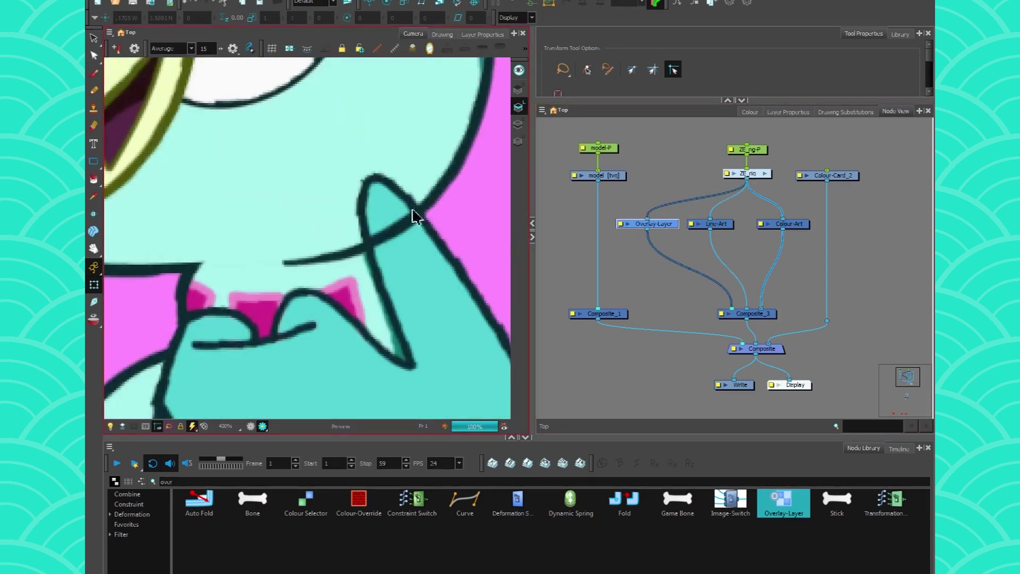
scroll(380, 246, "down", 5)
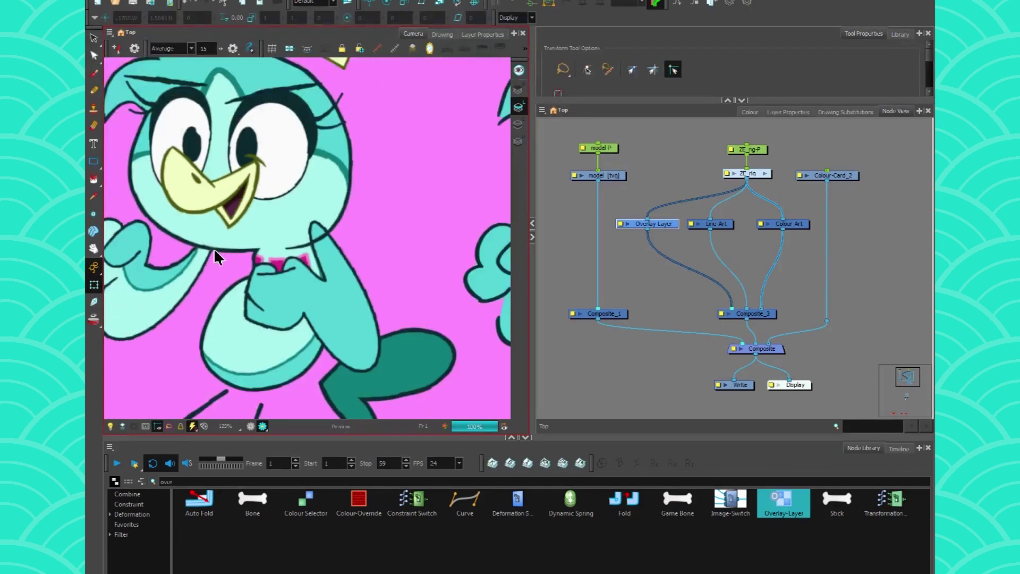
left_click_drag(177, 292, 301, 279)
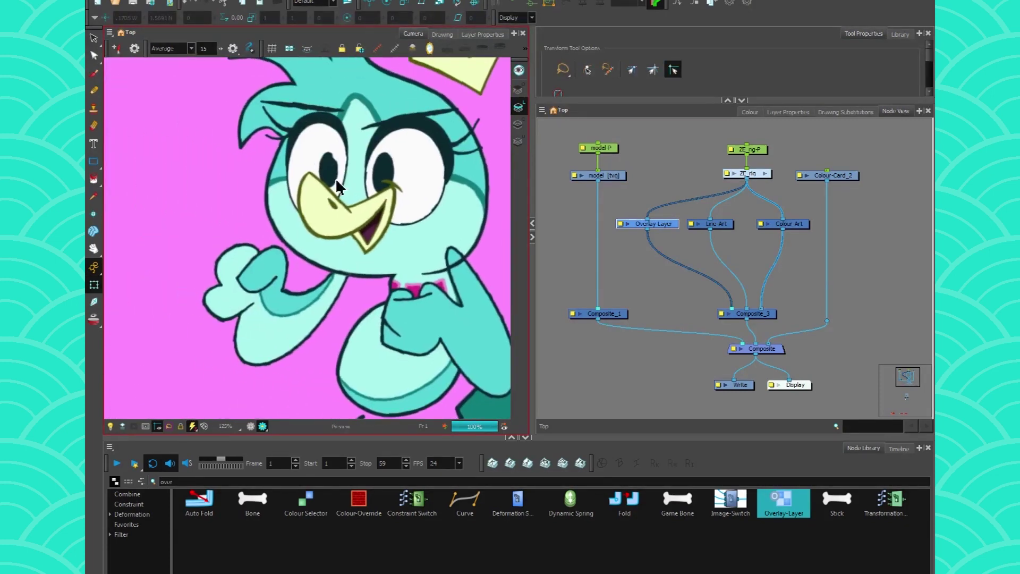
scroll(336, 179, "down", 3)
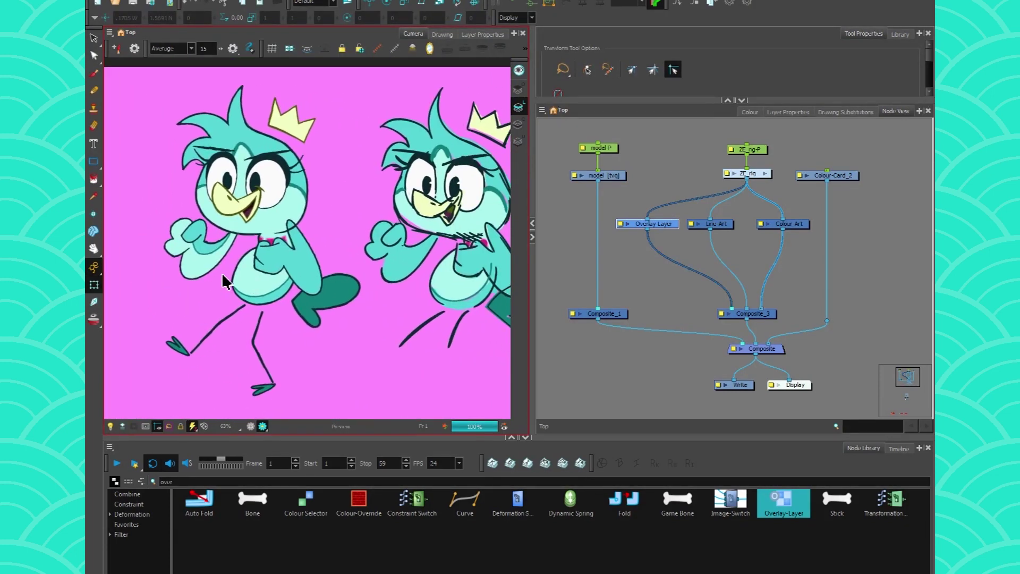
scroll(336, 318, "up", 1)
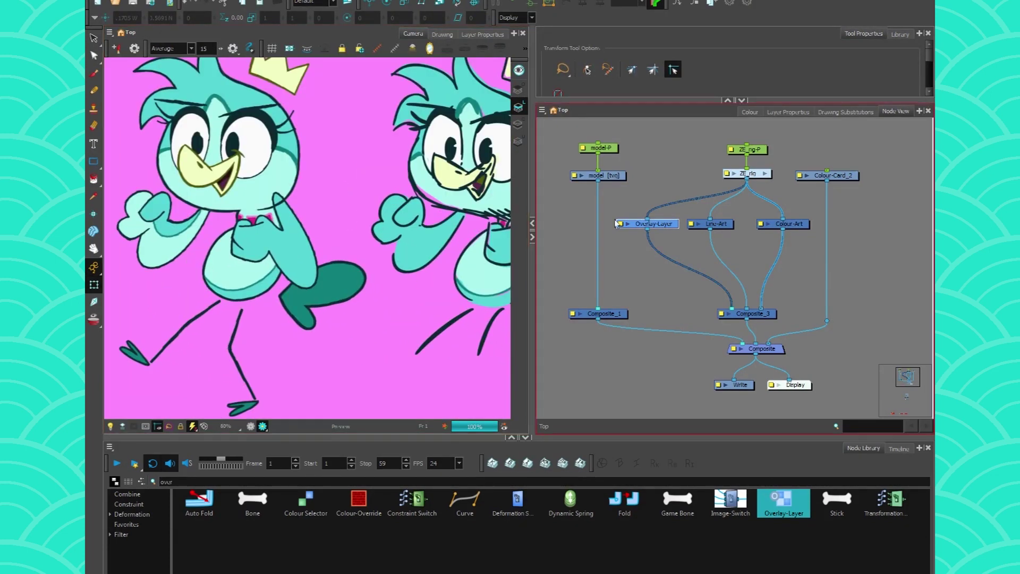
left_click_drag(606, 133, 590, 340)
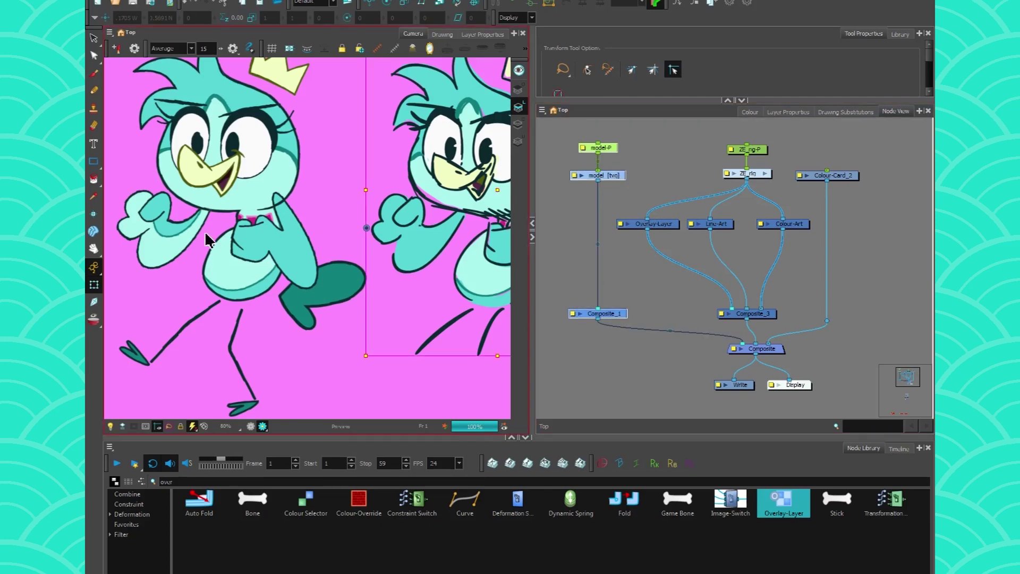
left_click(566, 246)
scroll(240, 217, "up", 4)
scroll(255, 211, "down", 3)
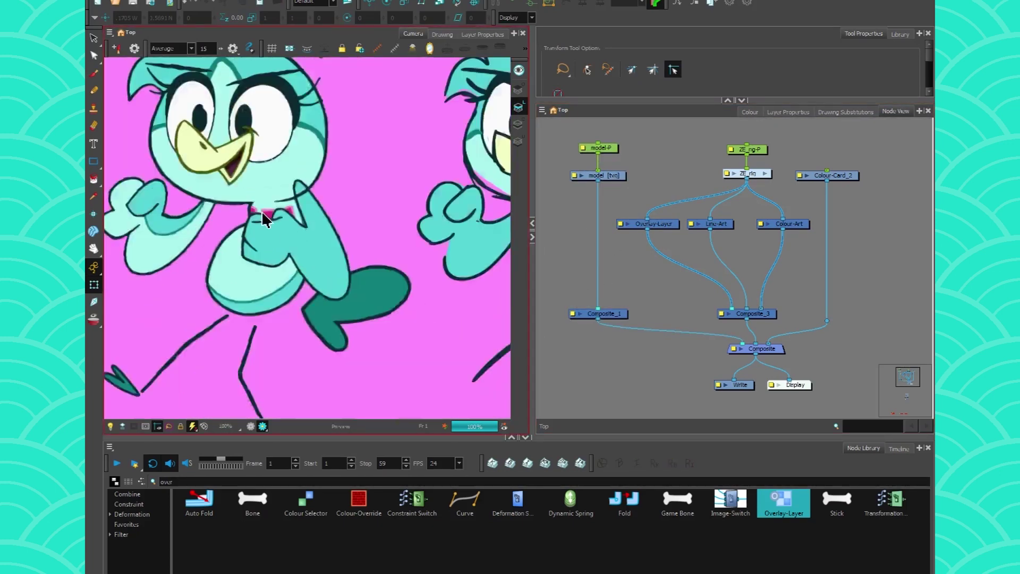
scroll(262, 211, "down", 3)
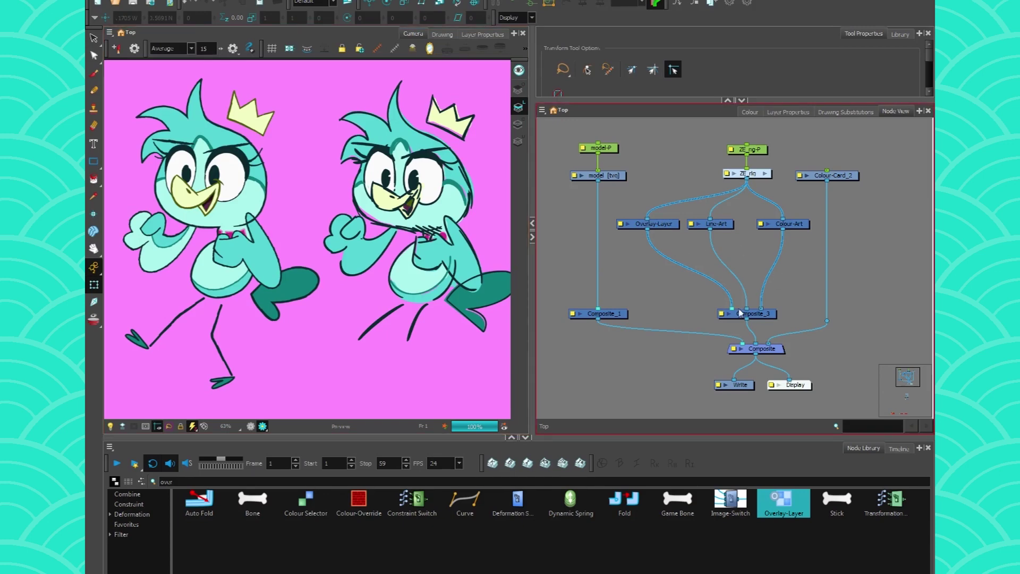
Remove the Overlay-Layer, Line-Art and Colour-Art nodes and reconnect the rig group directly to Composite_3
left_click_drag(732, 308, 643, 225)
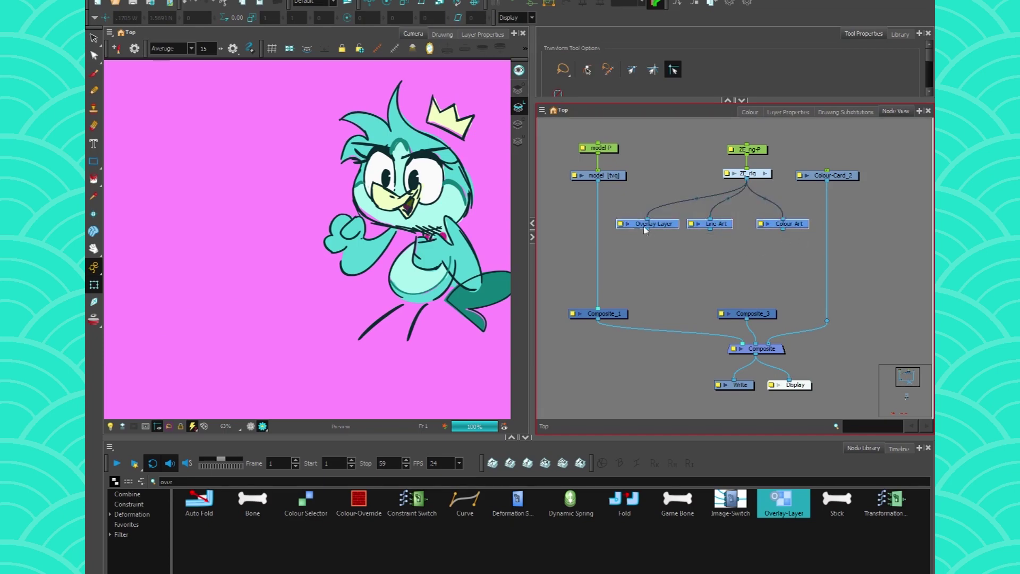
key("Delete")
left_click_drag(711, 224, 791, 261)
key("Delete")
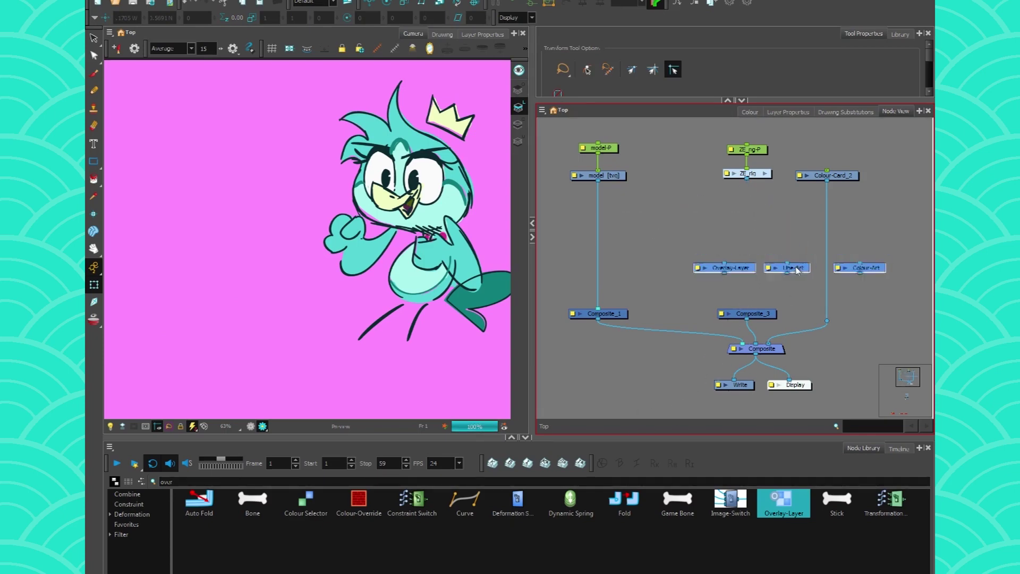
scroll(636, 418, "down", 3)
scroll(713, 289, "up", 4)
left_click_drag(745, 200, 744, 331)
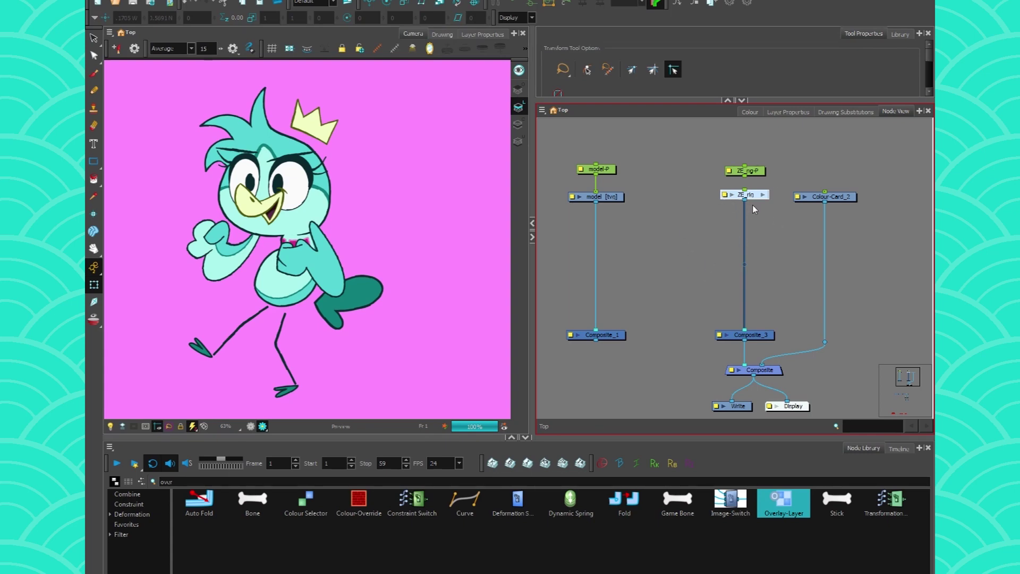
Find the Transparency node with the search "tra", try it between the rig group and Composite_3, and detach it again
left_click_drag(175, 482, 160, 481)
type("tra")
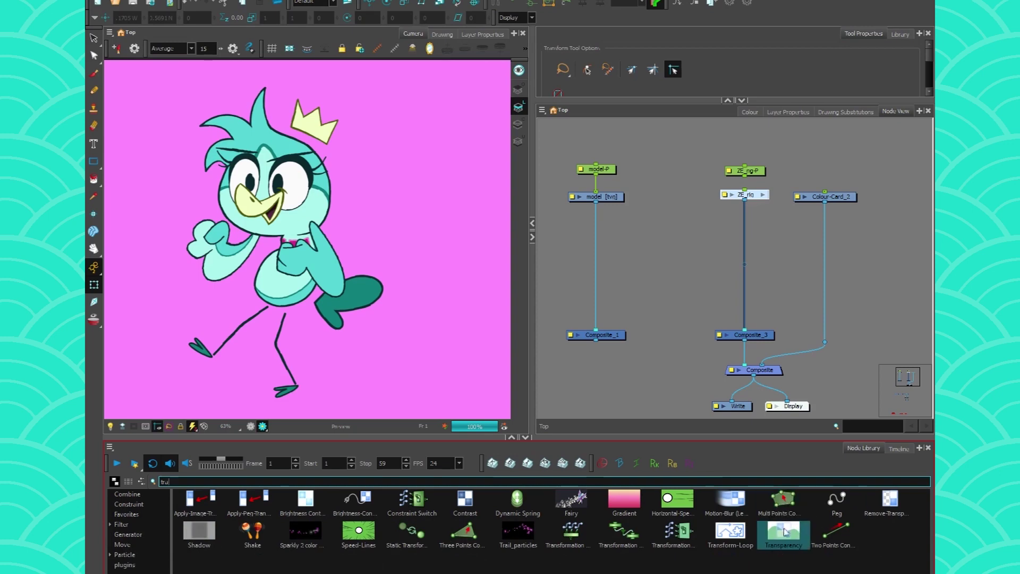
left_click_drag(734, 230, 749, 233)
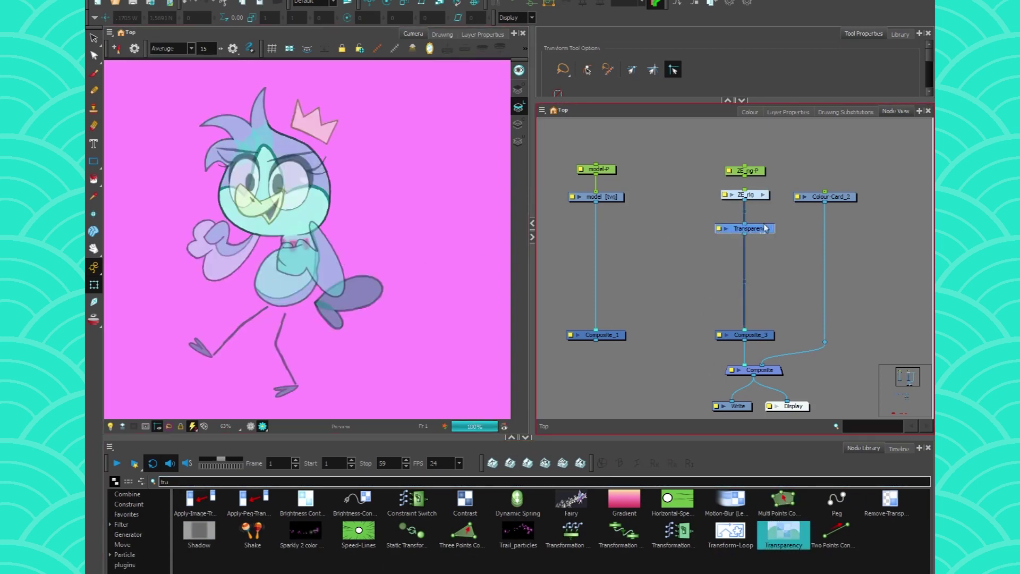
left_click_drag(766, 233, 688, 249)
Insert a duplicate of Composite_3 directly below the rig group, check its properties, and delete the detached Transparency node
left_click(763, 336)
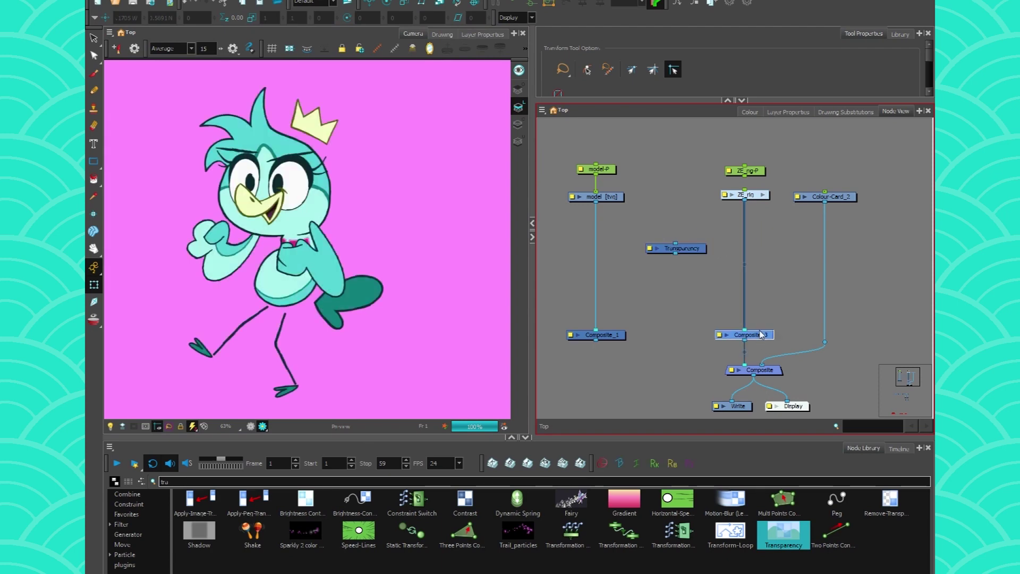
key("ctrl+d")
left_click_drag(809, 340, 765, 220)
left_click(719, 219)
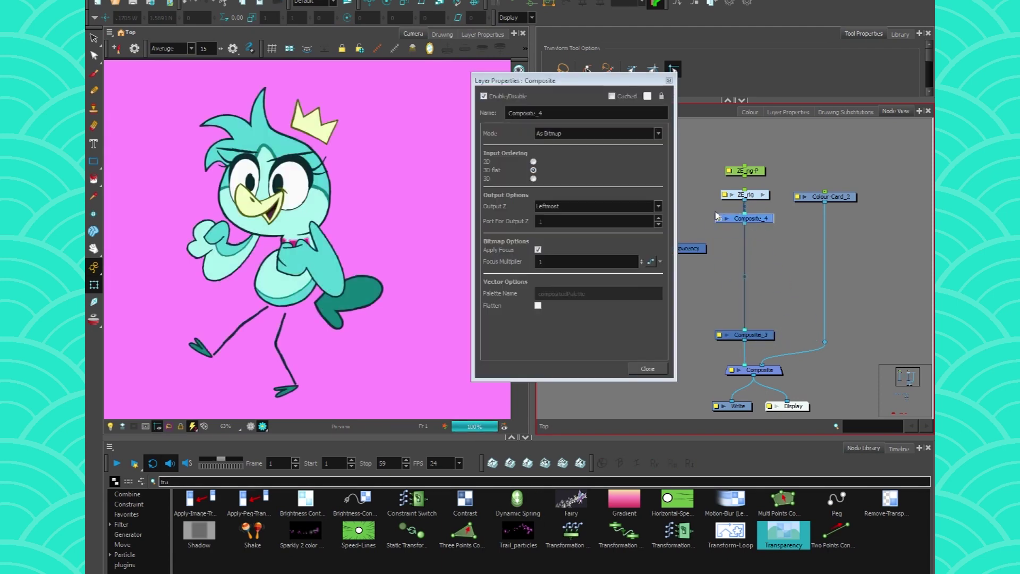
left_click(647, 368)
left_click_drag(689, 249, 558, 415)
key("Delete")
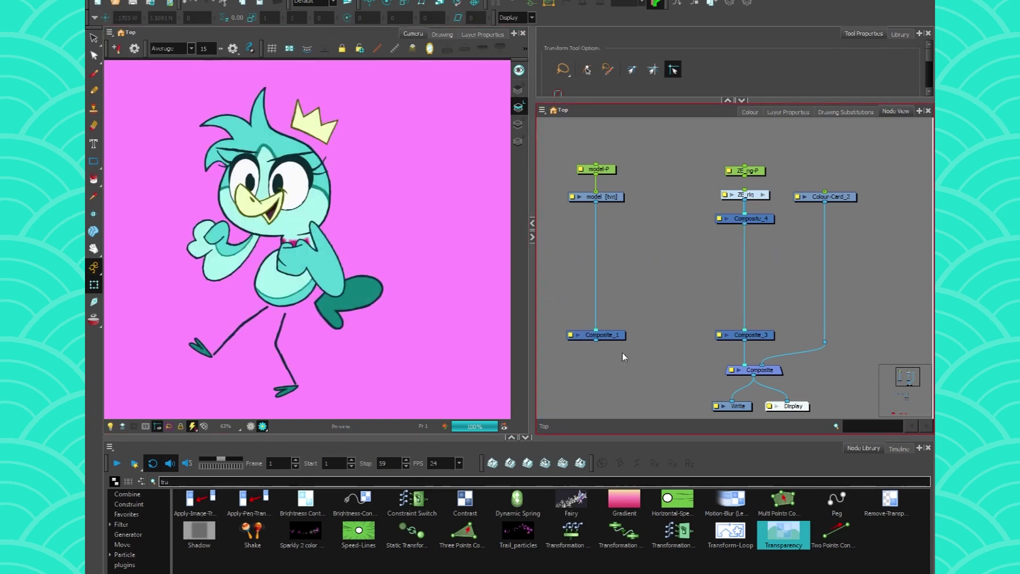
Search the node library for "over" and add a Colour-Override node beside the rig's connection
left_click_drag(181, 481, 94, 484)
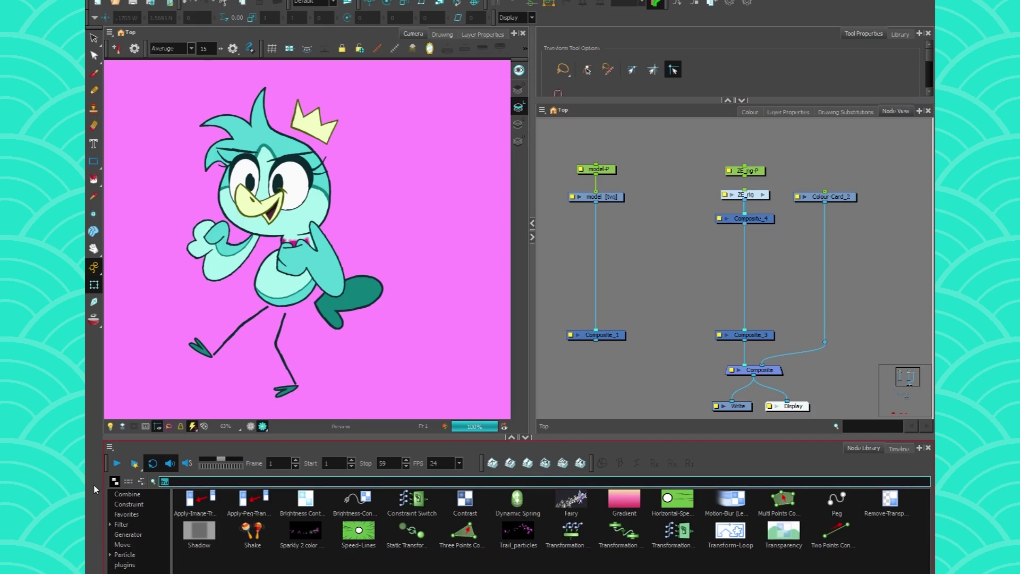
type("over")
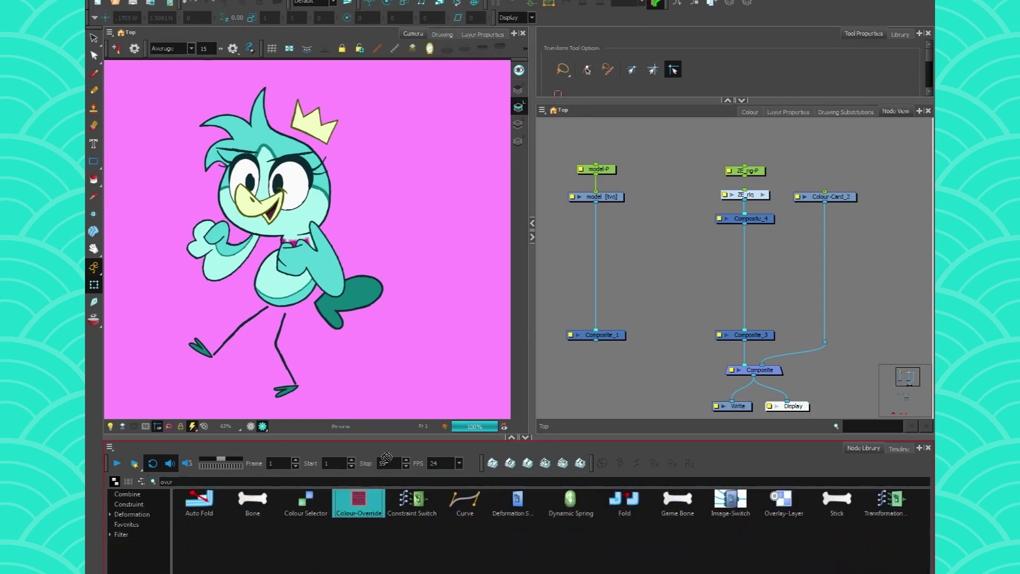
left_click_drag(358, 500, 701, 257)
scroll(701, 258, "up", 5)
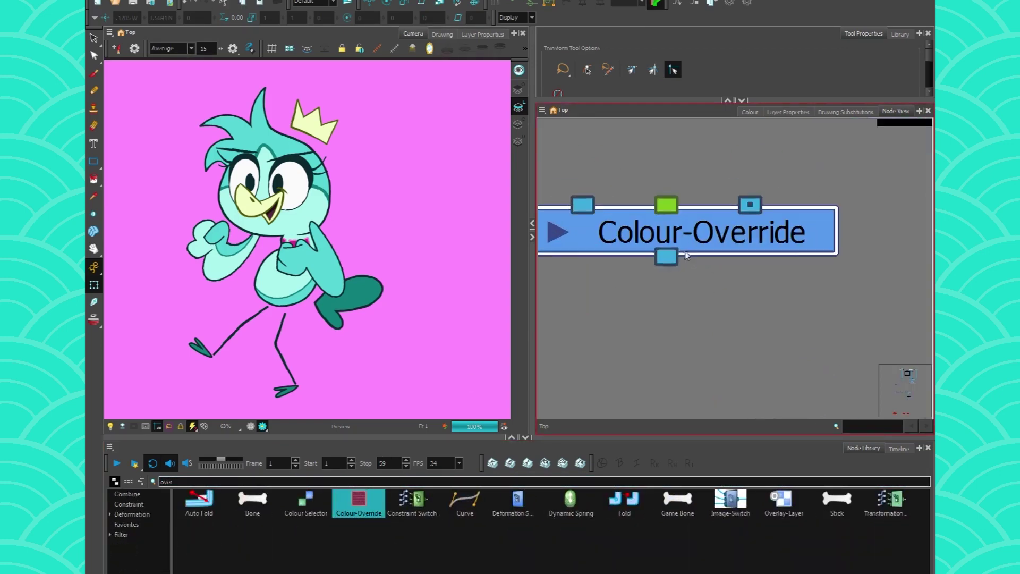
scroll(665, 250, "down", 3)
Open the layer properties of the Colour-Override node to view its palette and colour override lists
double_click(604, 247)
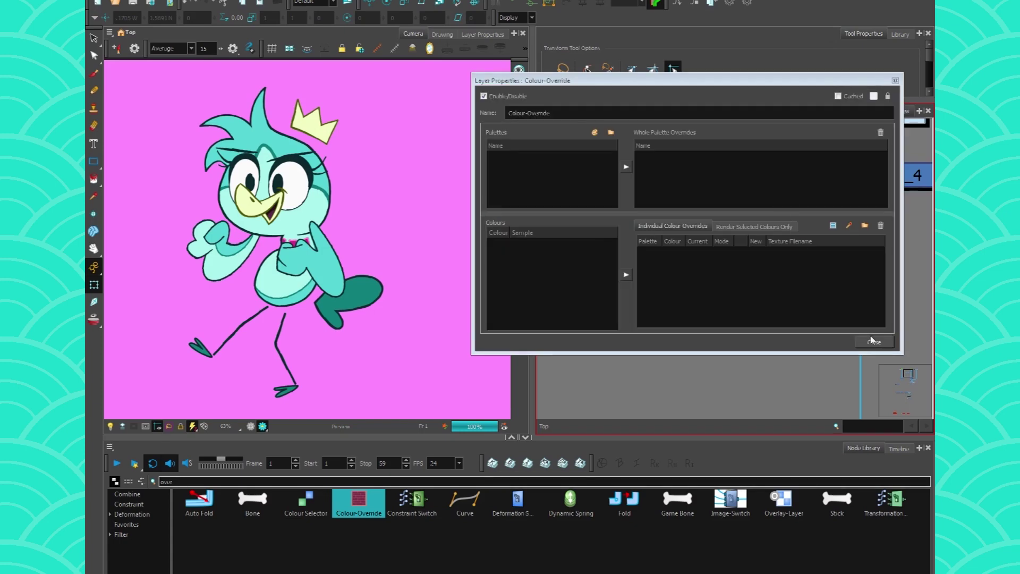
left_click(873, 342)
left_click(600, 246)
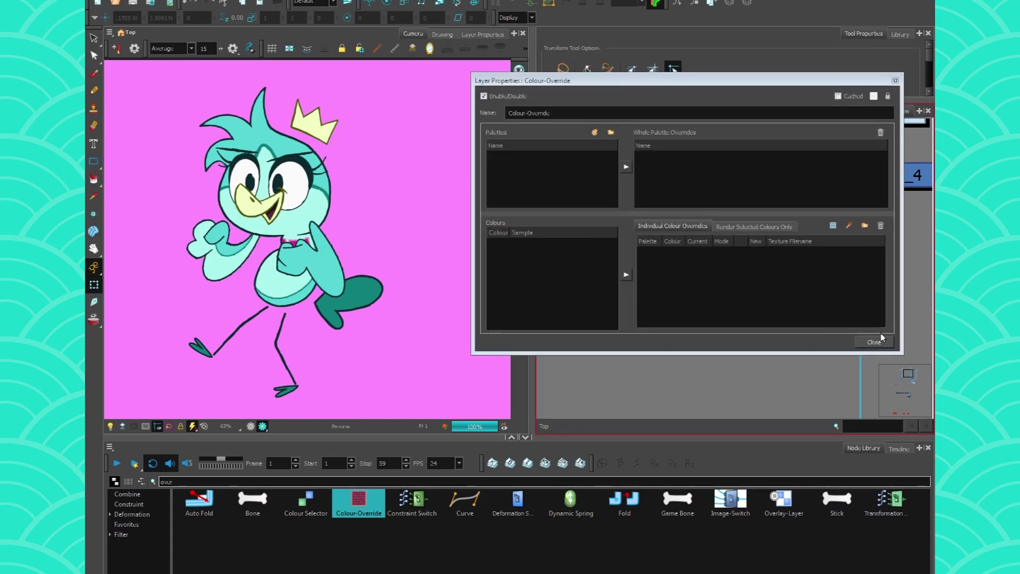
Close the layer properties and route Composite_4 through the Colour-Override node into Composite_3
left_click(874, 341)
left_click_drag(857, 197, 720, 232)
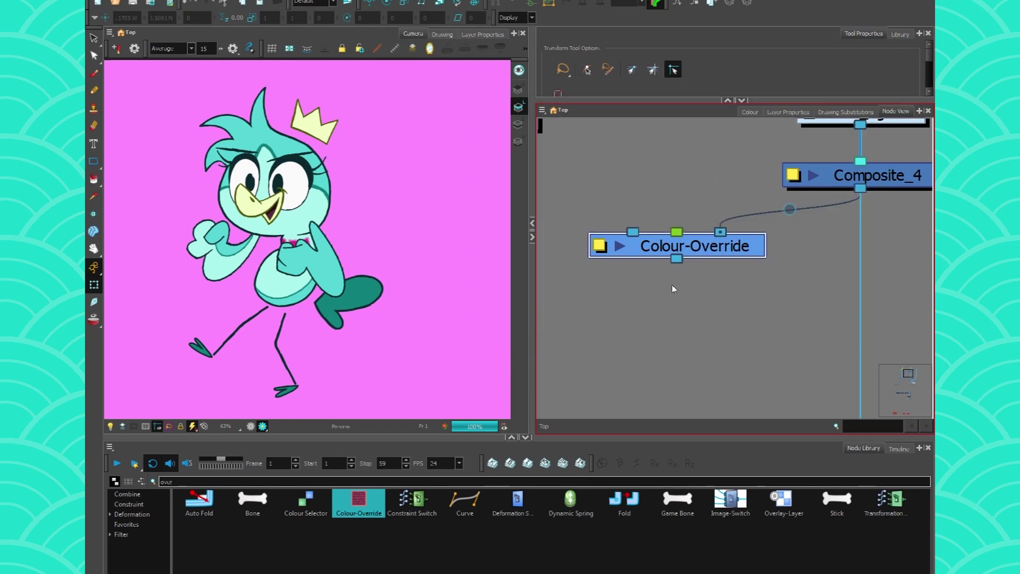
scroll(670, 276, "down", 2)
left_click_drag(675, 263, 744, 362)
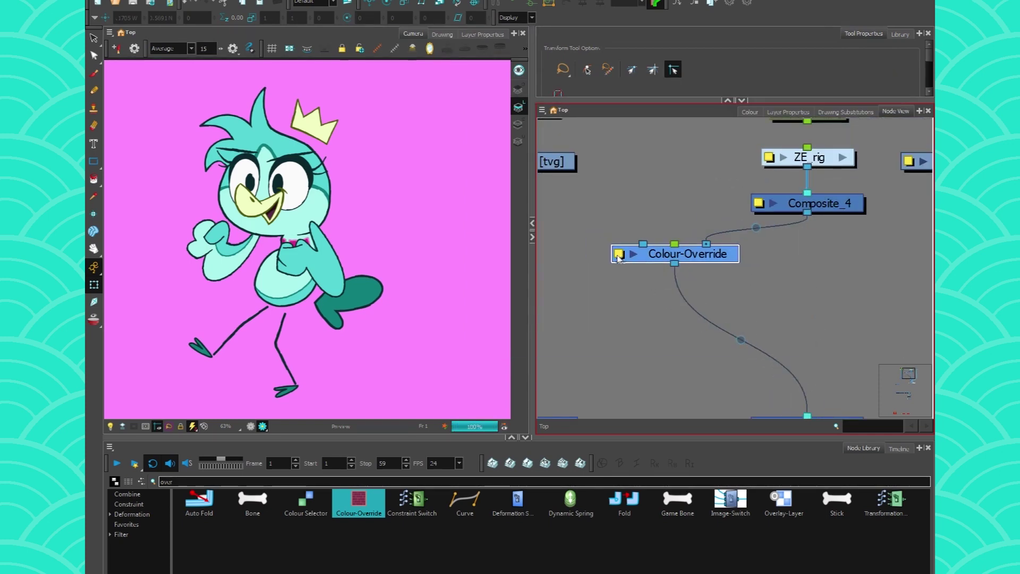
In the Colour-Override properties, add all colours of the ZE-normal_03 palette to the individual colour overrides
left_click(619, 253)
left_click(505, 165)
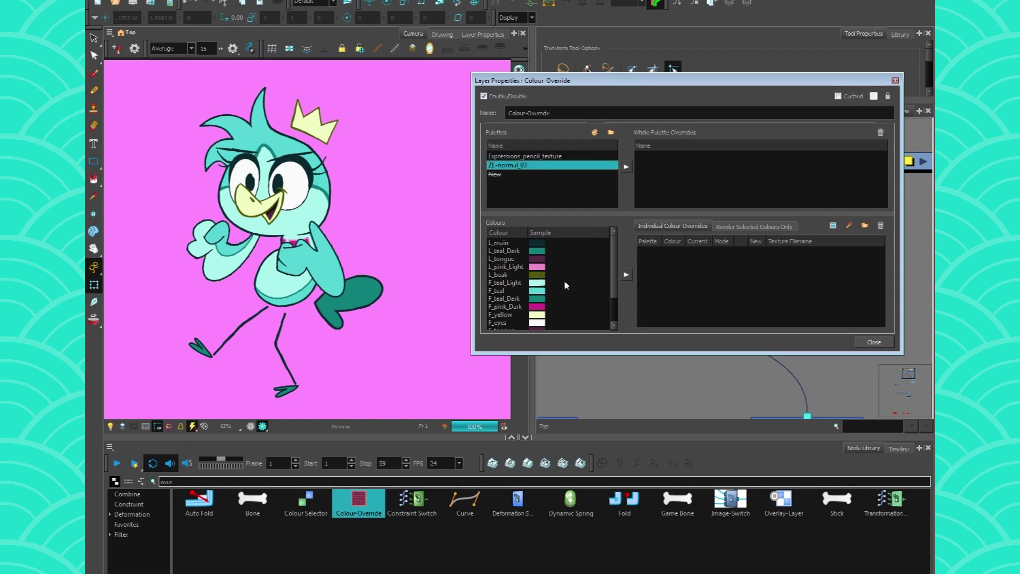
left_click(504, 244)
left_click_drag(612, 239, 590, 346)
left_click(497, 323, "shift")
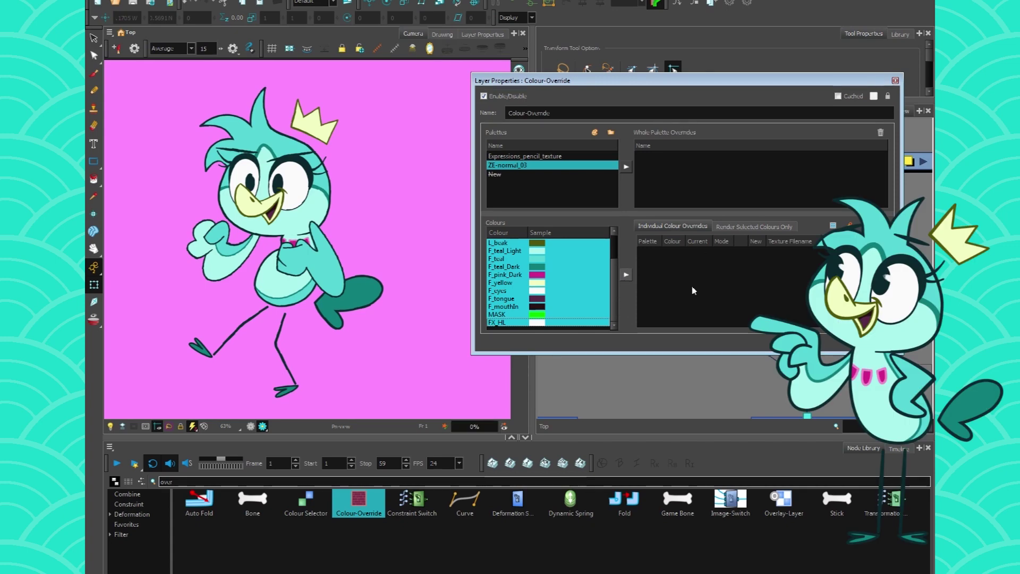
left_click(625, 274)
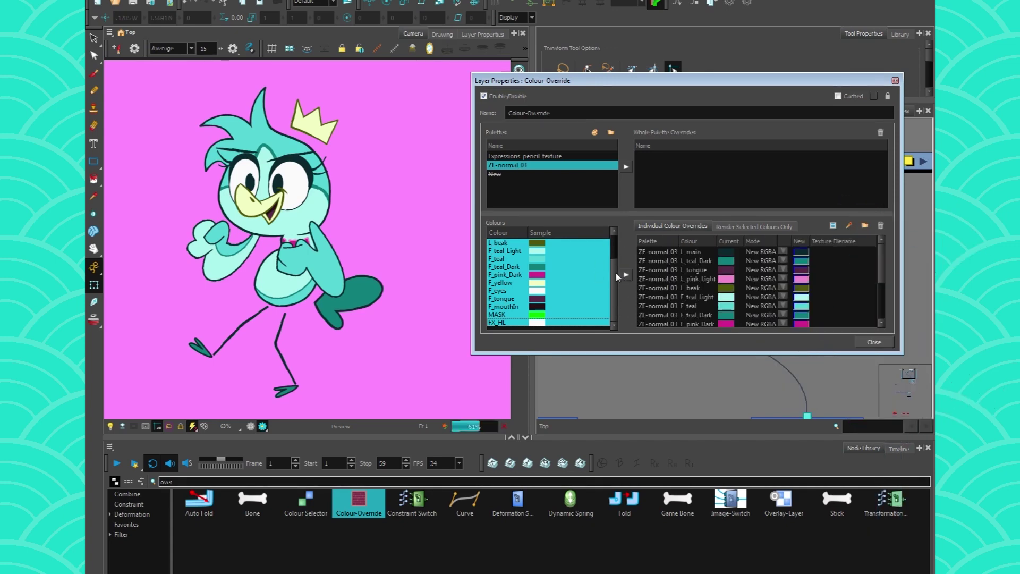
Enlarge the properties window and set the new colour of all individual overrides to black
left_click_drag(706, 352, 697, 480)
left_click(675, 433)
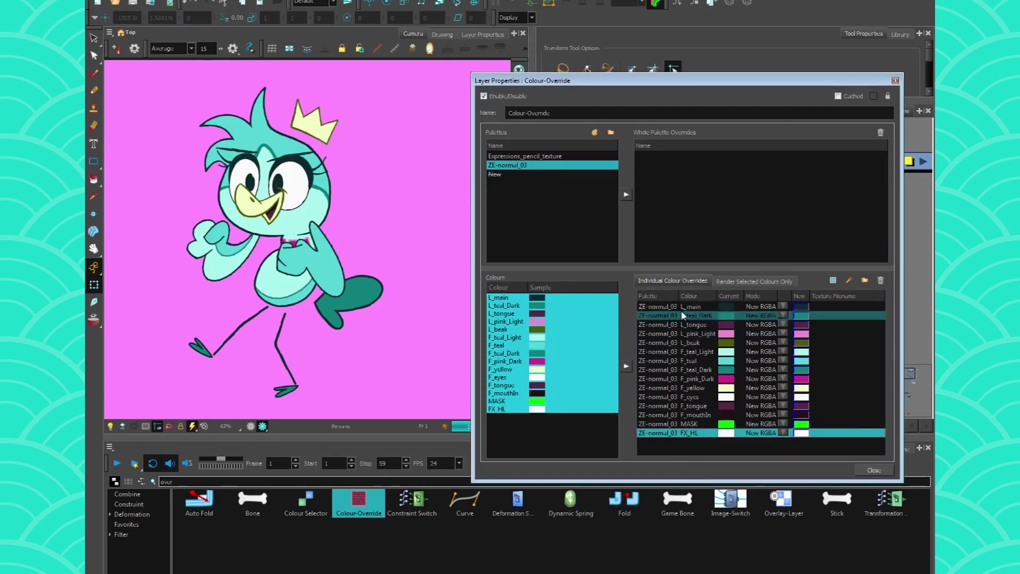
left_click(683, 308, "shift")
left_click(849, 281)
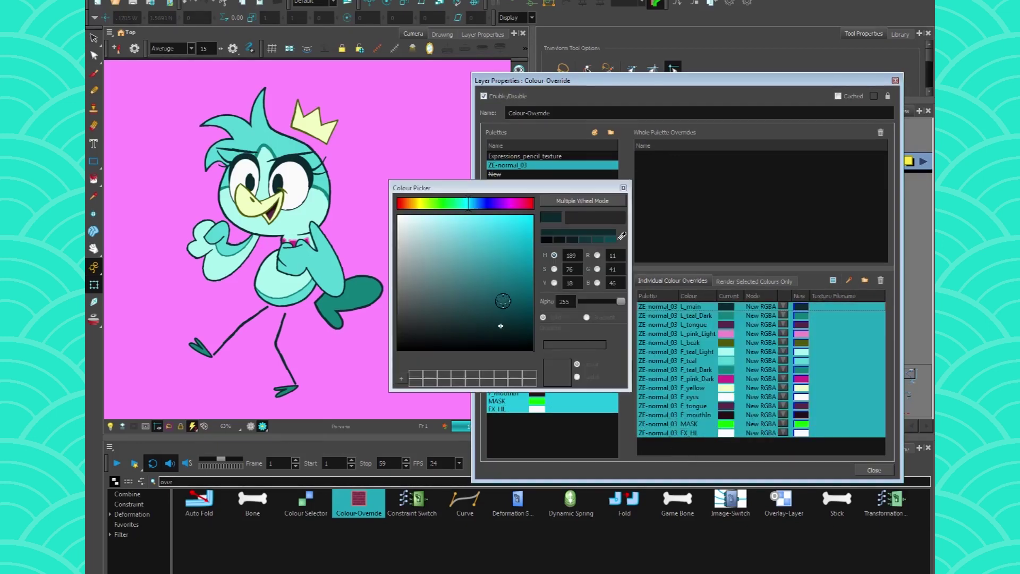
left_click_drag(386, 371, 352, 441)
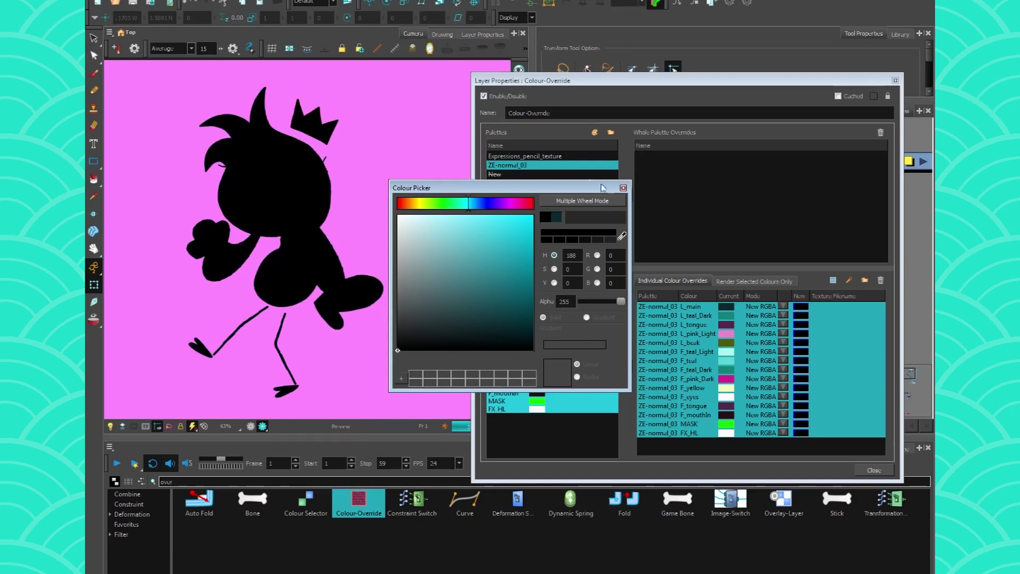
left_click(623, 188)
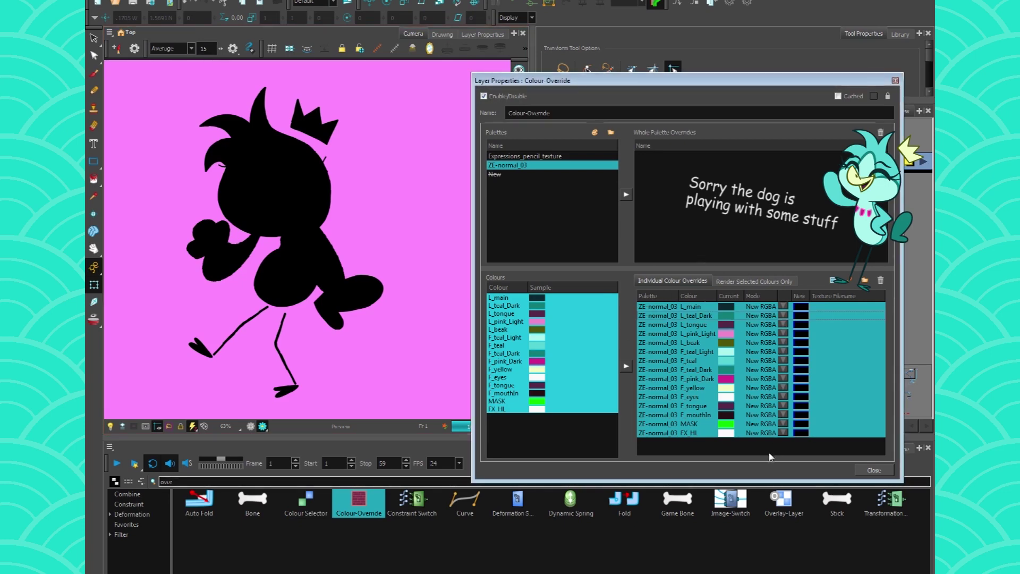
Set the override colour of L_main, L_tongue and L_beak to white and close the Colour-Override properties
left_click(691, 308)
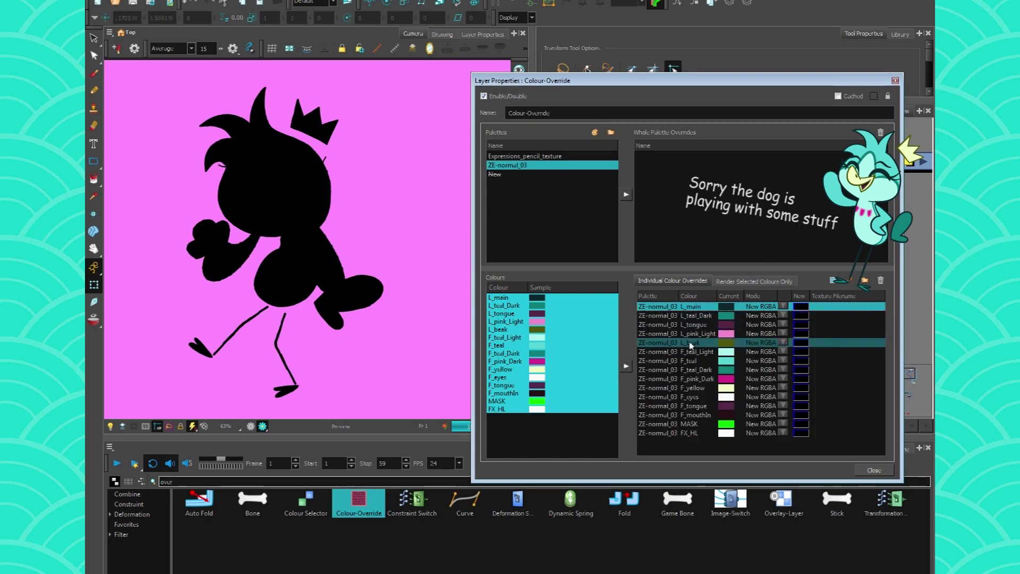
left_click(692, 343, "ctrl")
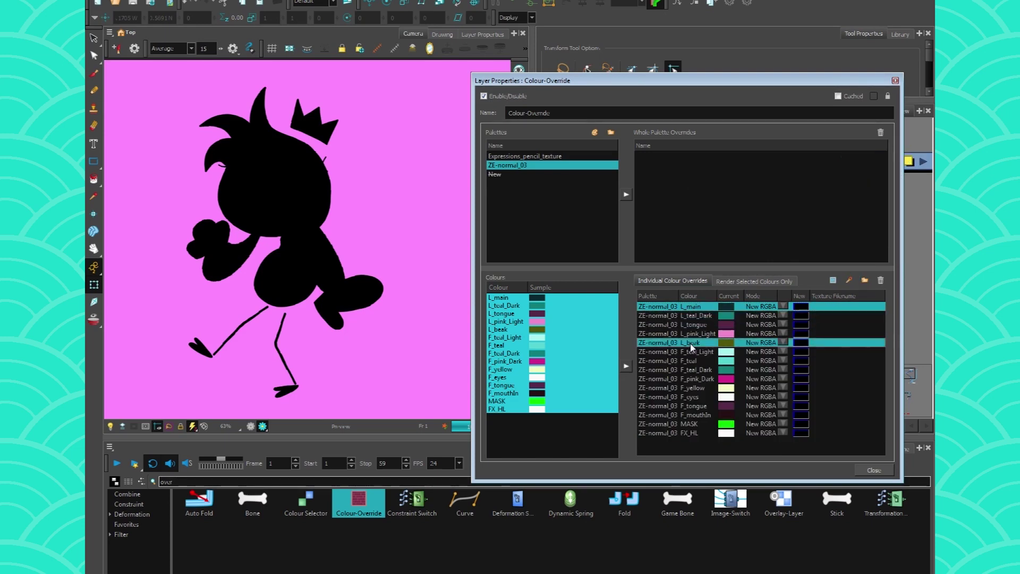
left_click(692, 326, "ctrl")
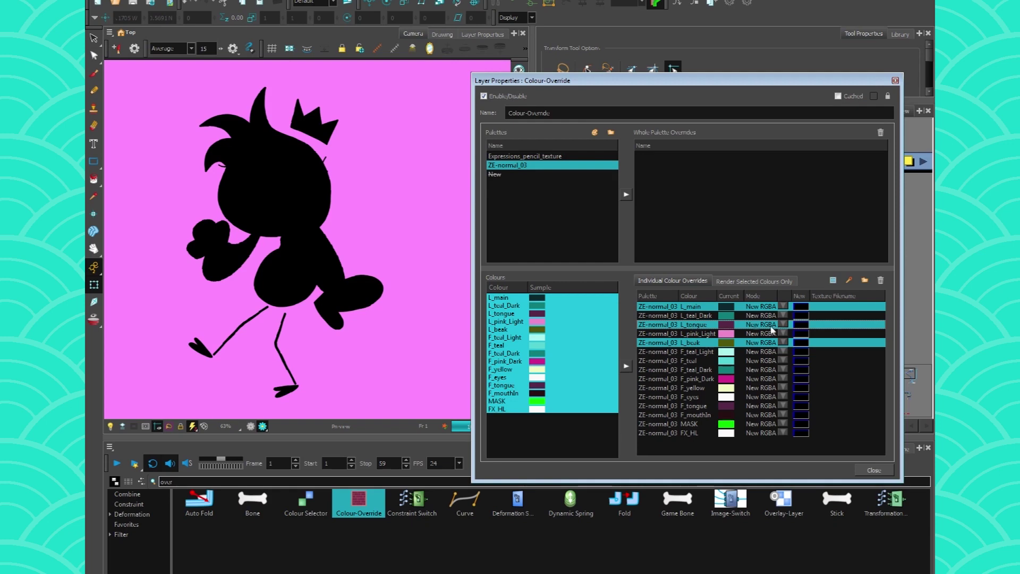
left_click(850, 281)
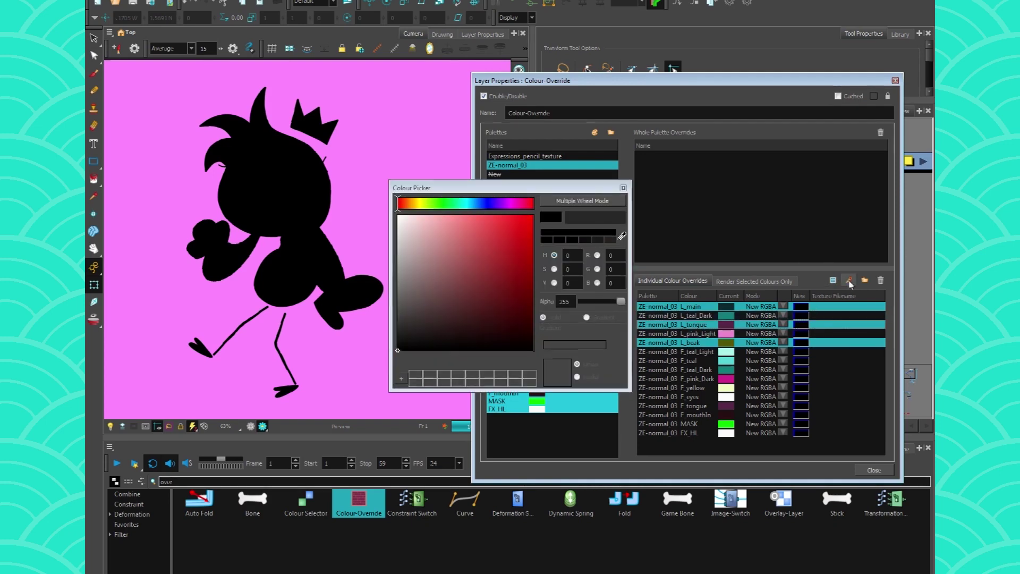
left_click_drag(424, 239, 200, 104)
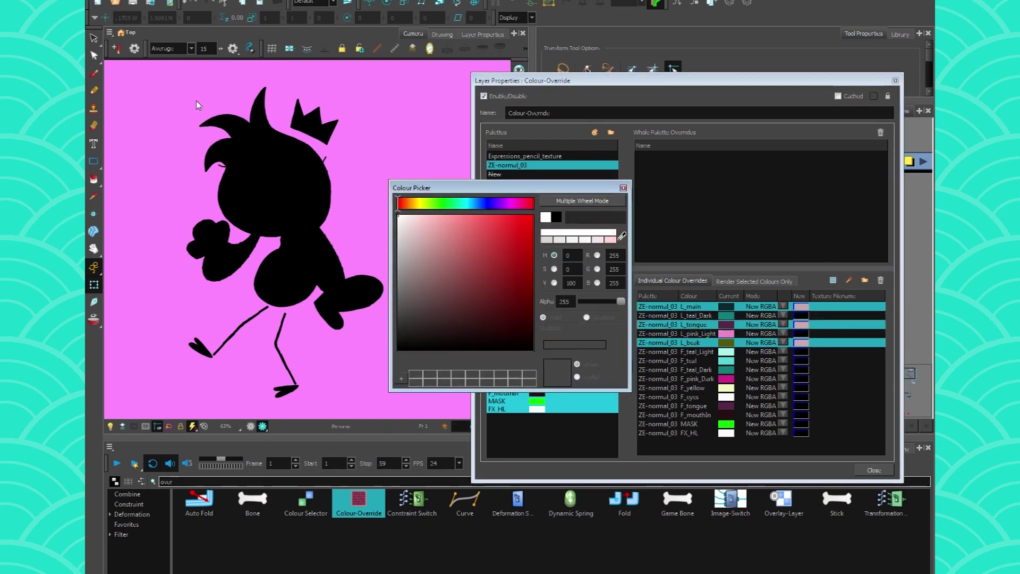
left_click(623, 187)
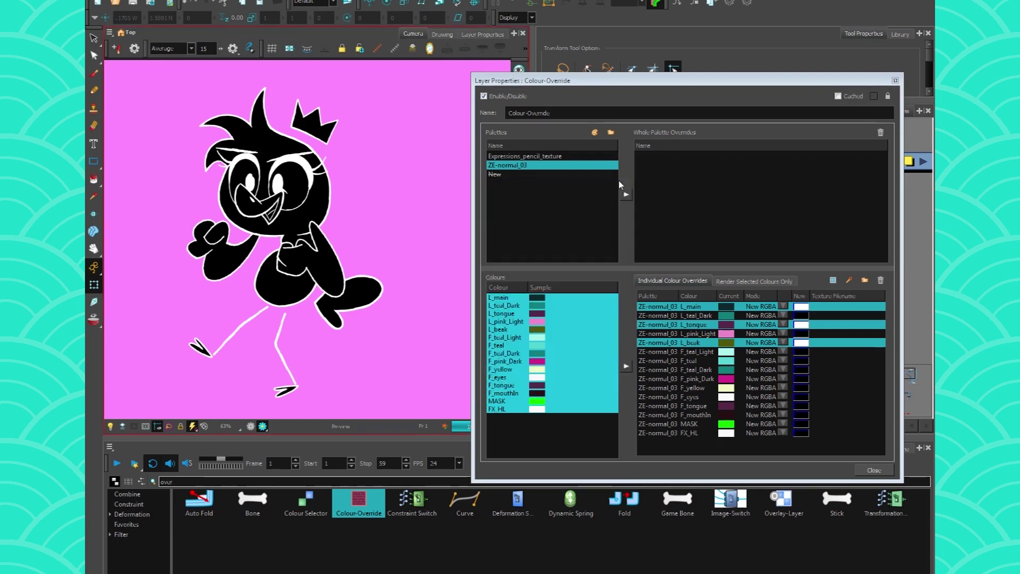
left_click(895, 80)
Connect Composite_4 directly to Composite_3 to inspect the bird's original colours, and reconnect the Colour-Override node to Composite_3
left_click(820, 379)
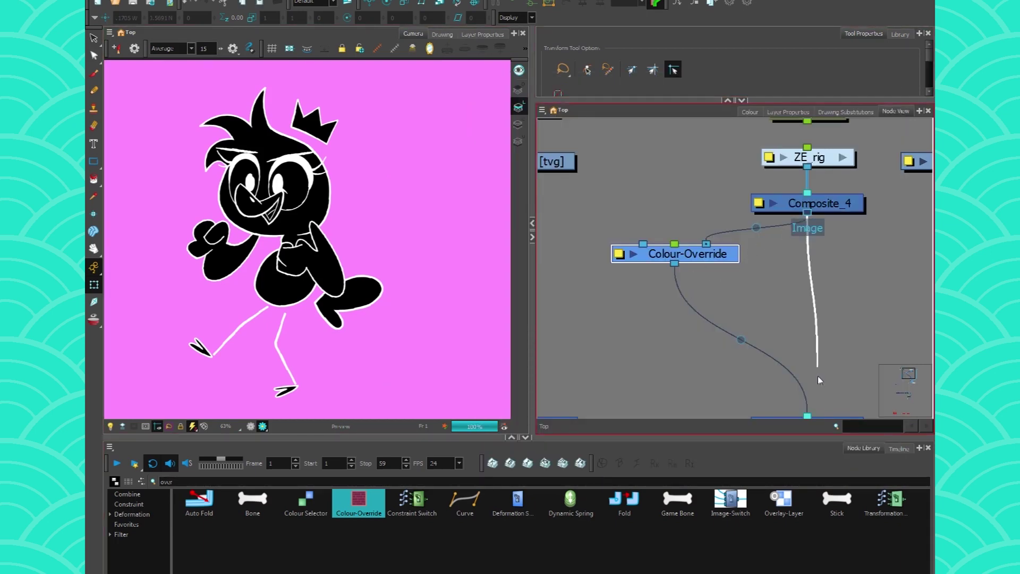
left_click_drag(787, 415, 765, 416)
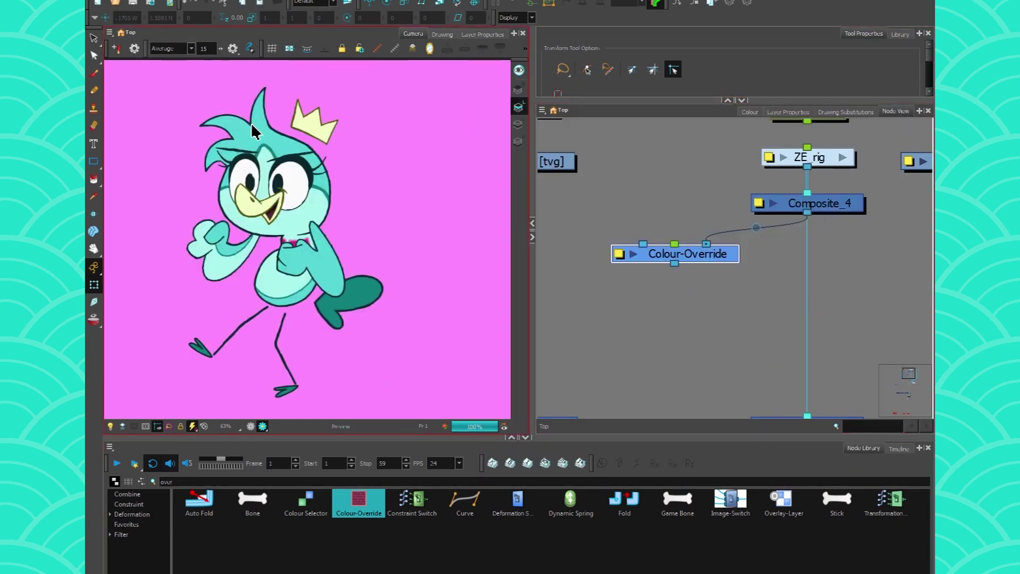
scroll(264, 146, "up", 10)
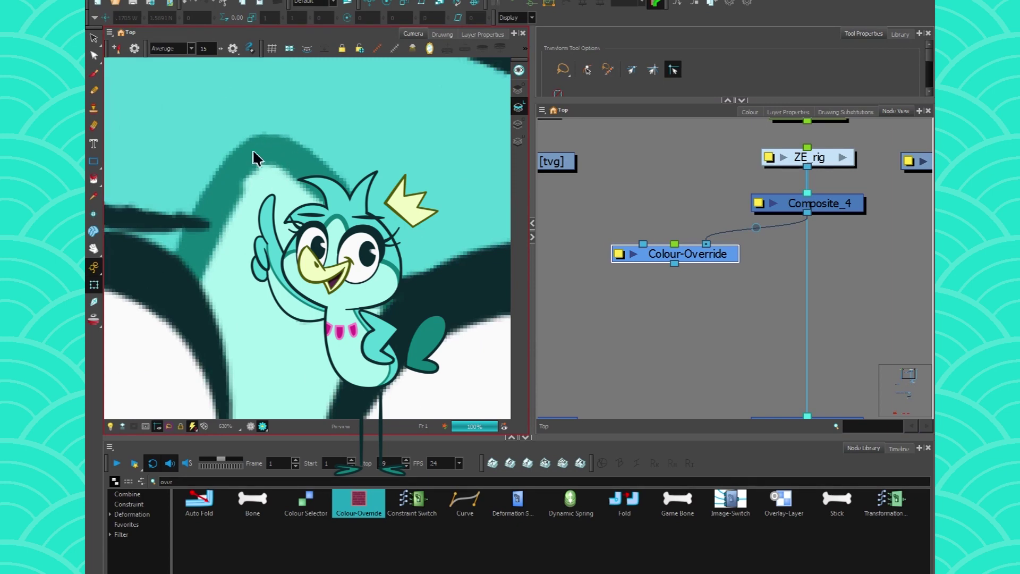
left_click_drag(207, 362, 315, 206)
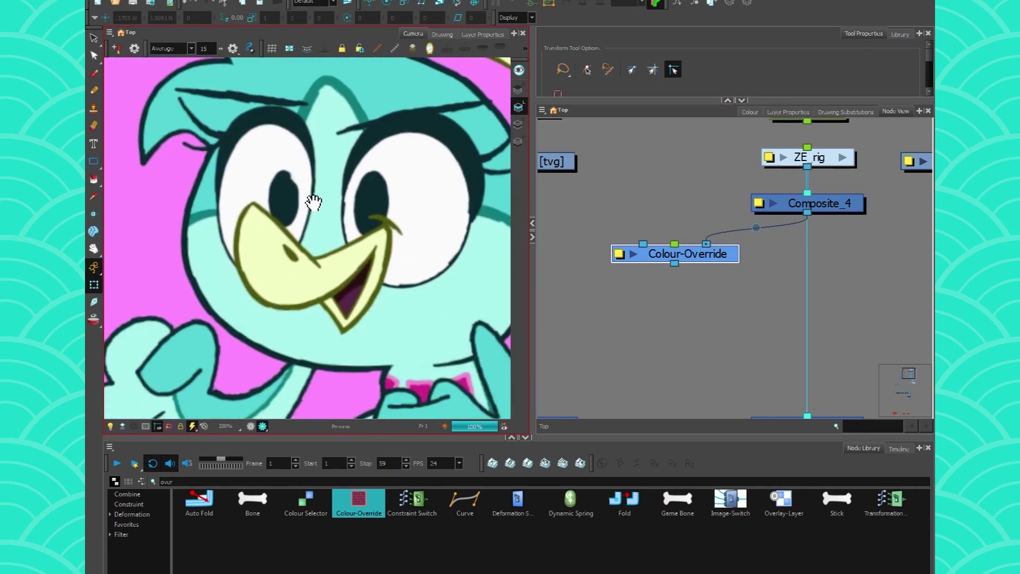
scroll(271, 269, "down", 2)
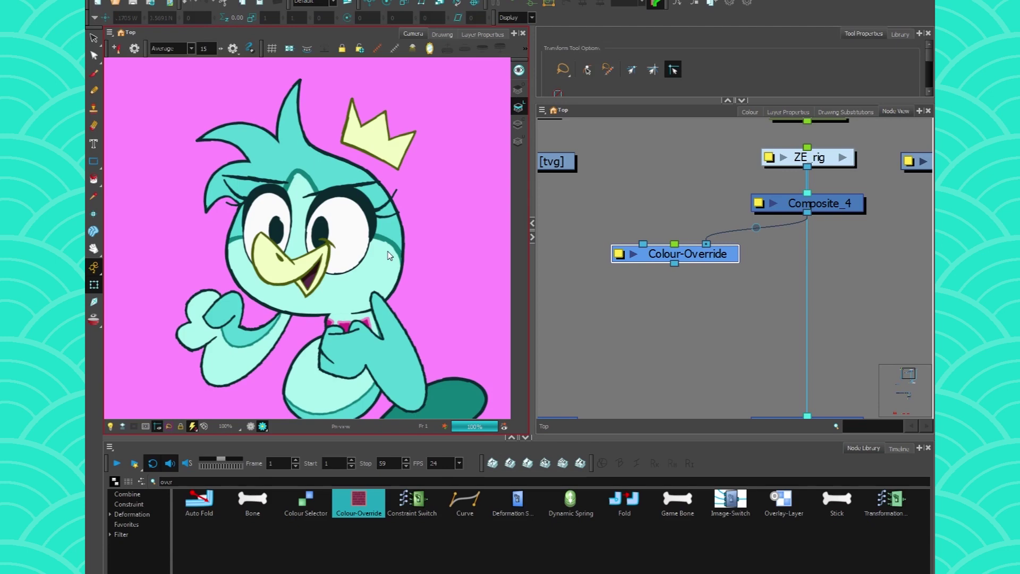
left_click_drag(286, 349, 297, 302)
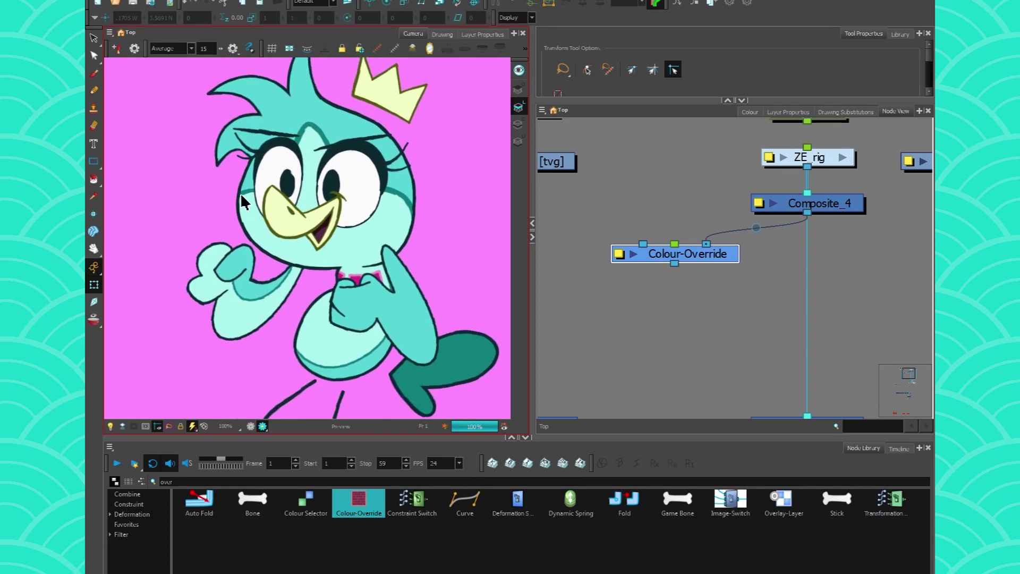
left_click_drag(674, 264, 788, 416)
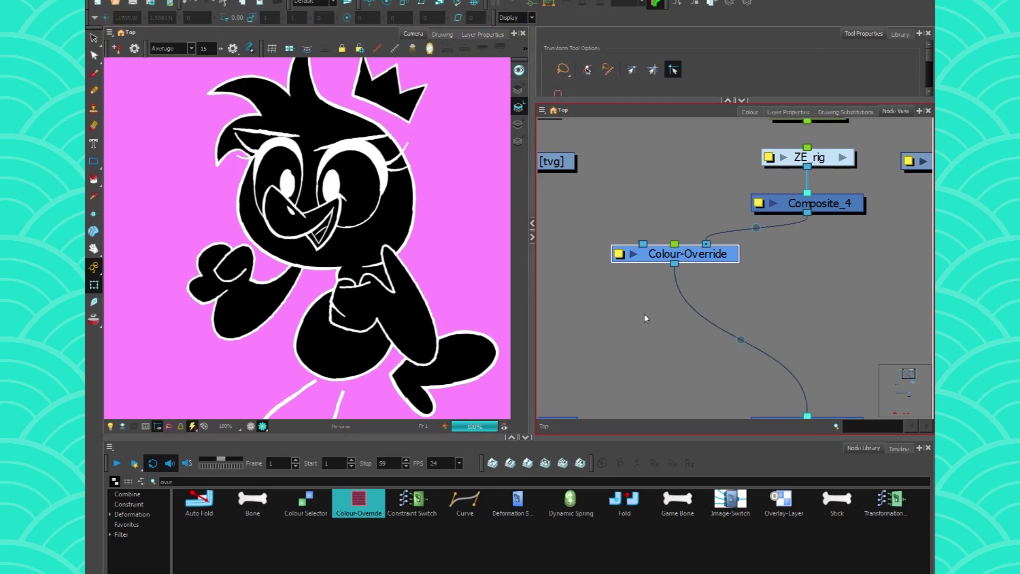
Bring the Greyscale node up from beside Composite_1 and connect it between Colour-Override and Composite_3
scroll(617, 308, "down", 1)
scroll(242, 304, "down", 2)
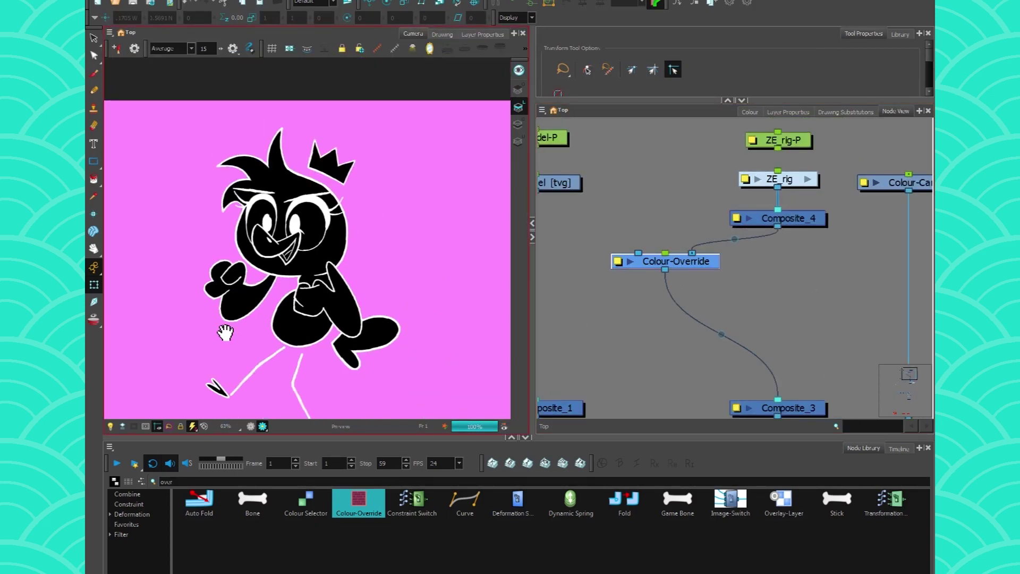
left_click_drag(225, 332, 238, 288)
left_click_drag(590, 329, 649, 282)
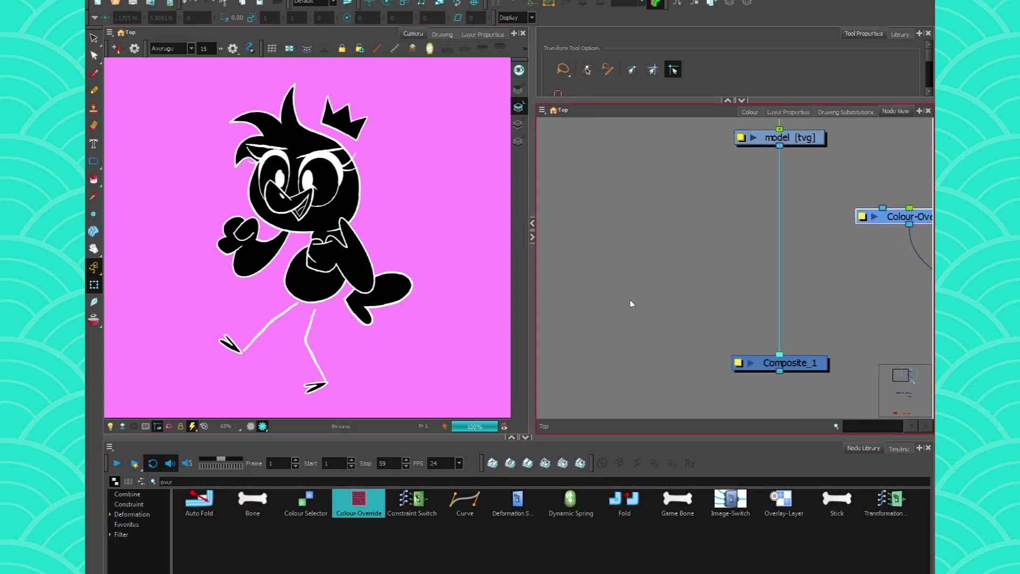
scroll(617, 315, "down", 4)
left_click_drag(616, 367, 620, 230)
left_click_drag(764, 385, 752, 357)
scroll(721, 208, "up", 5)
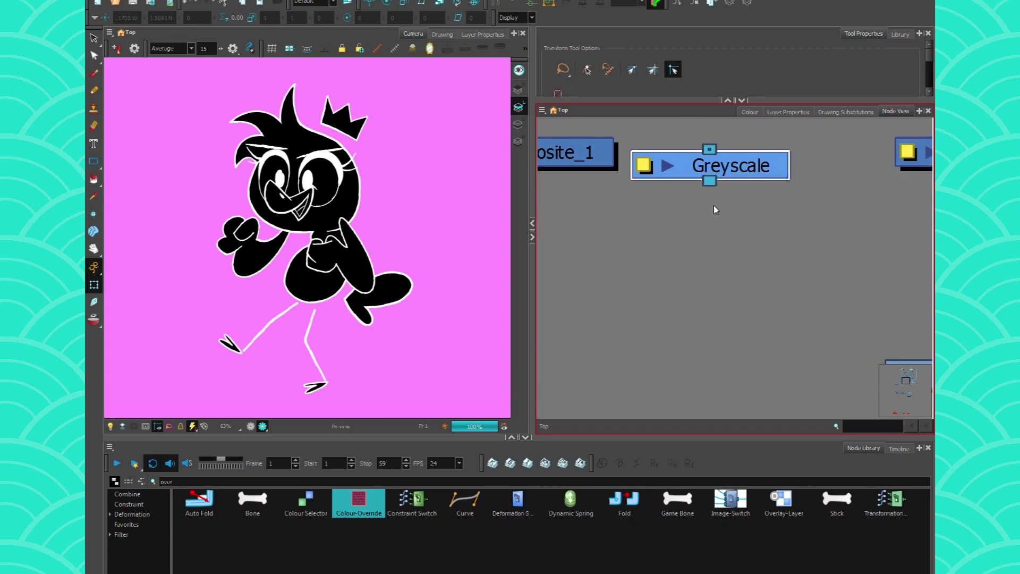
mouse_move(739, 236)
left_mouse_down()
mouse_move(751, 209)
mouse_move(789, 200)
mouse_move(761, 196)
left_mouse_up()
left_click_drag(702, 130, 742, 186)
left_click_drag(742, 205, 835, 282)
left_click_drag(676, 173, 715, 275)
Enable Matte Output in the Greyscale node's properties and align the node directly below Colour-Override
left_click(740, 298)
left_click(526, 148)
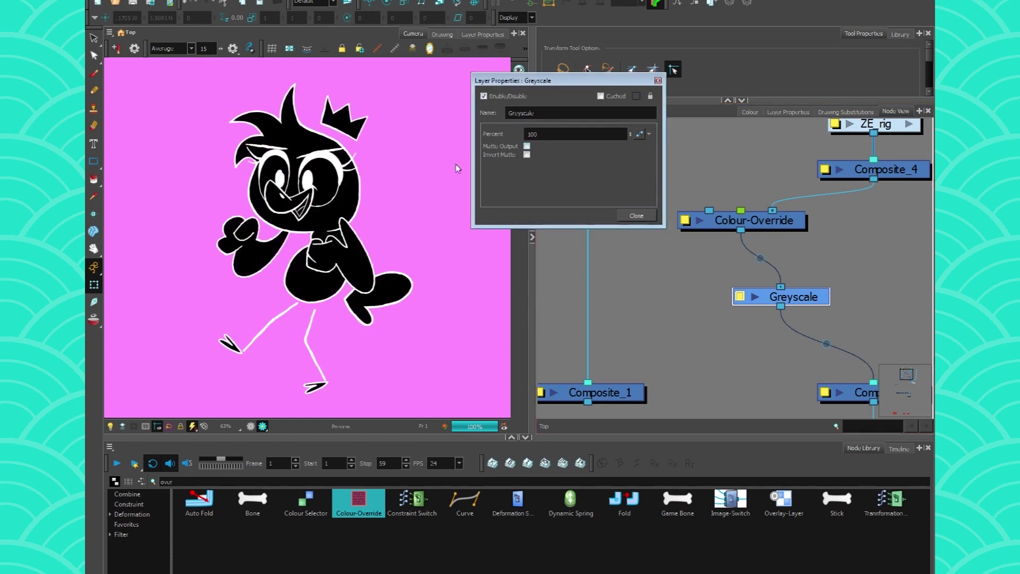
scroll(324, 196, "down", 3)
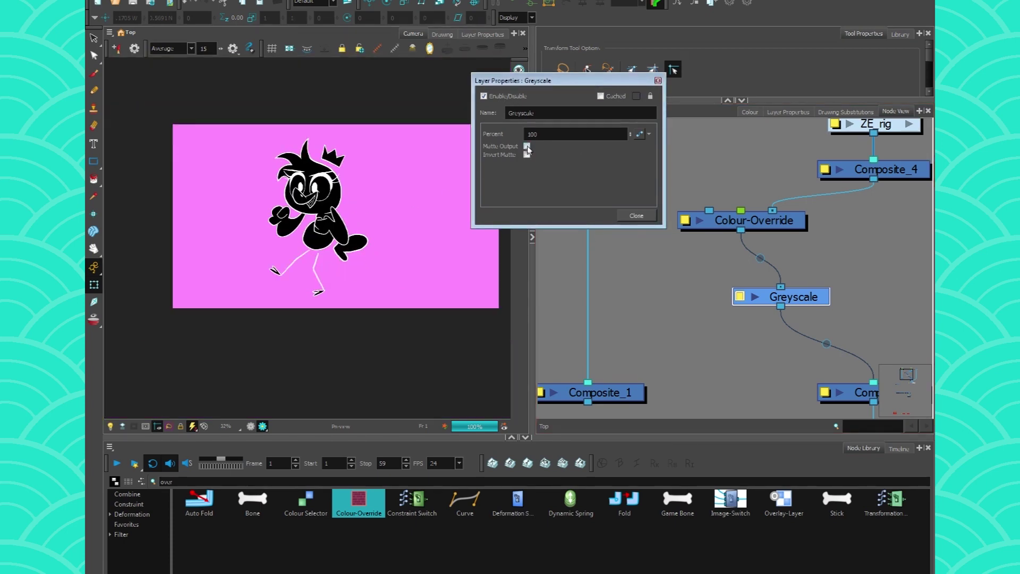
left_click(527, 147)
scroll(301, 209, "up", 1)
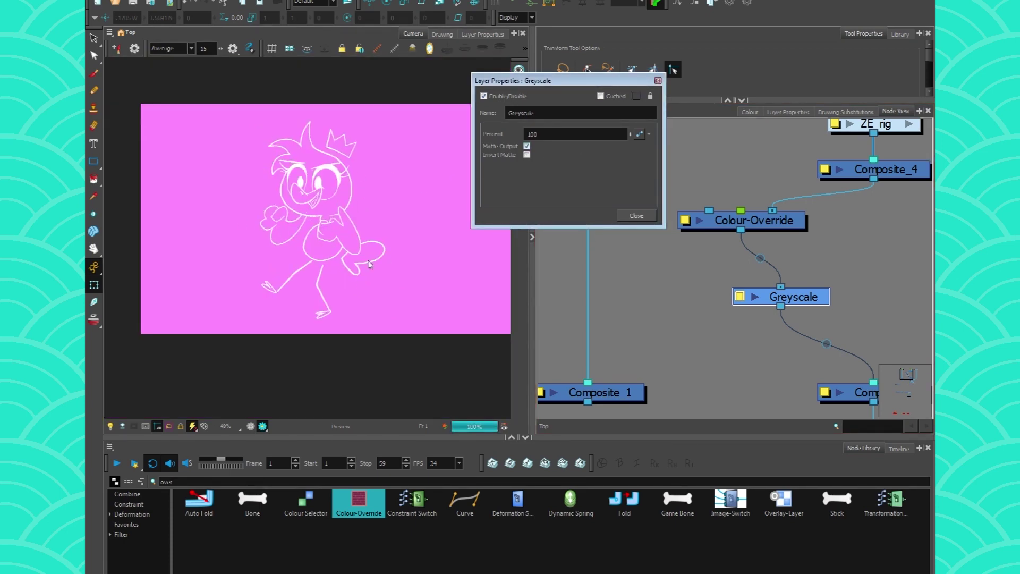
left_click(636, 215)
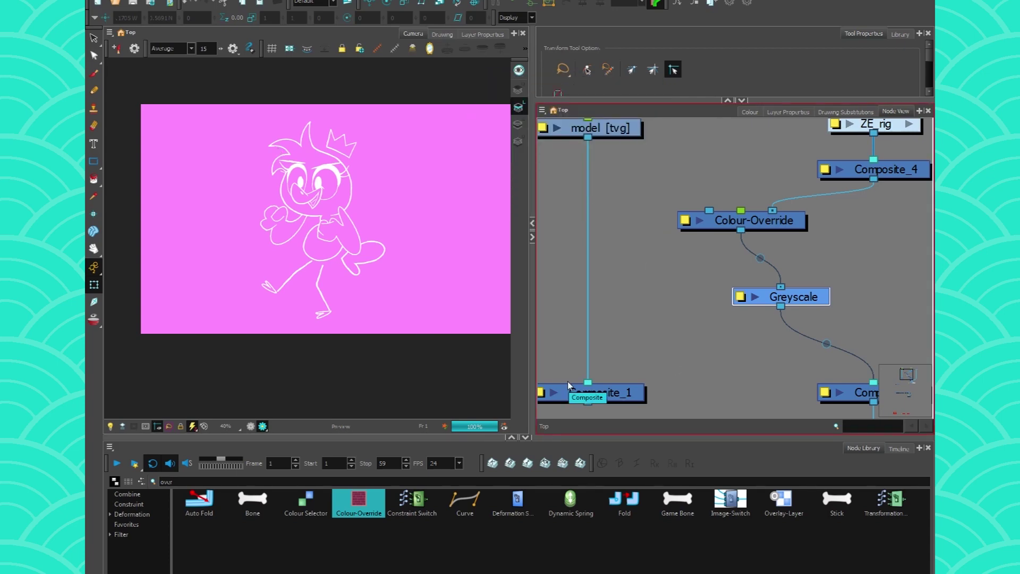
left_click_drag(804, 300, 764, 298)
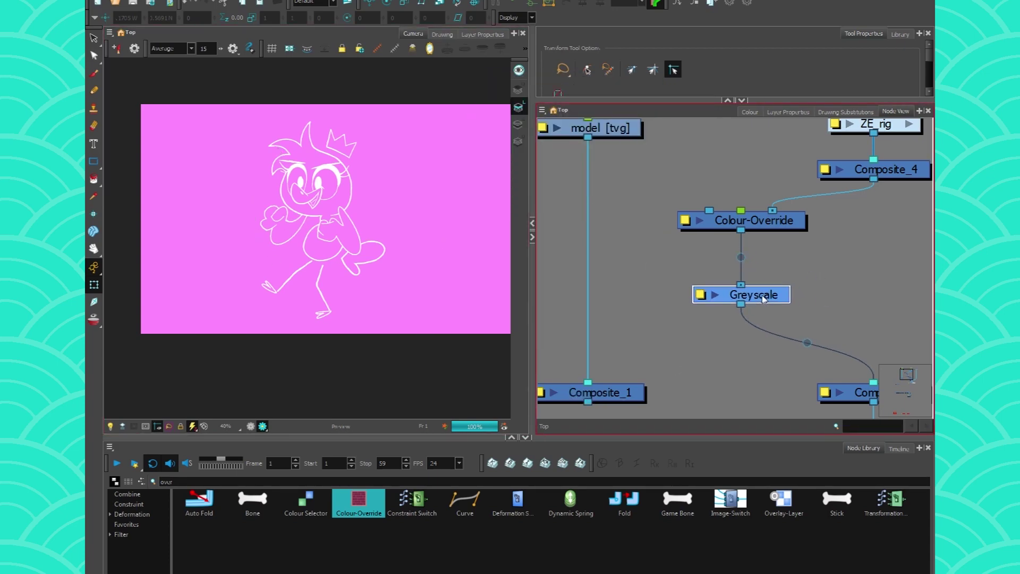
Insert a Colour-Art node, found with the search "colour", between Composite_4 and Composite_3, and connect Greyscale to Composite_3 alongside it
left_click_drag(723, 333, 613, 335)
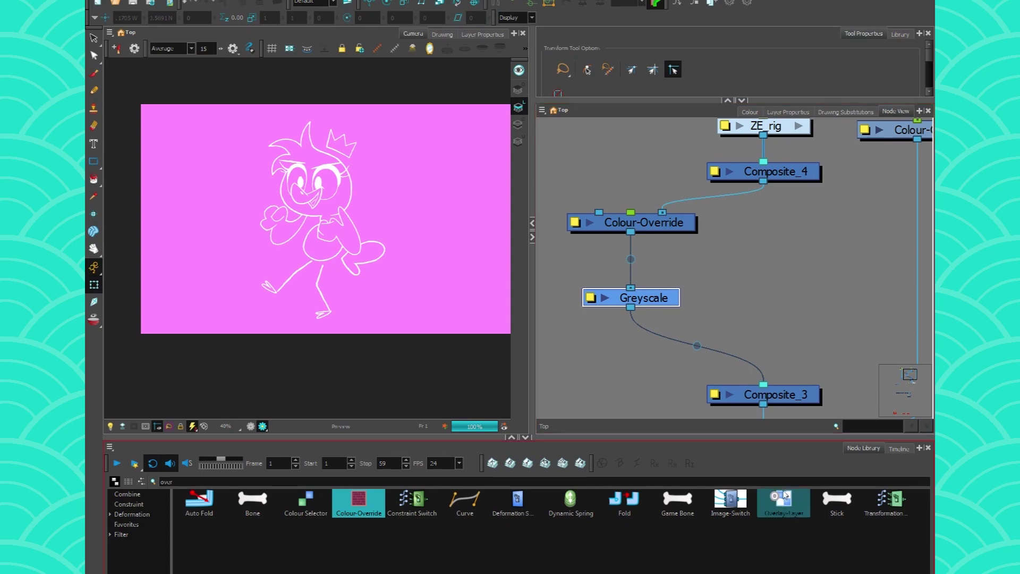
left_click_drag(178, 482, 156, 488)
type("colour")
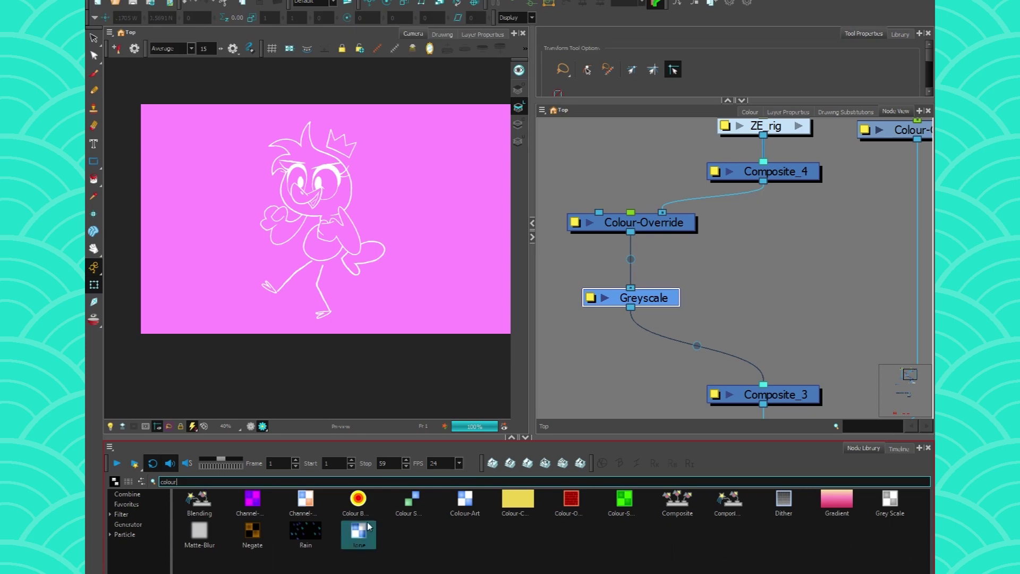
left_click_drag(465, 502, 435, 269)
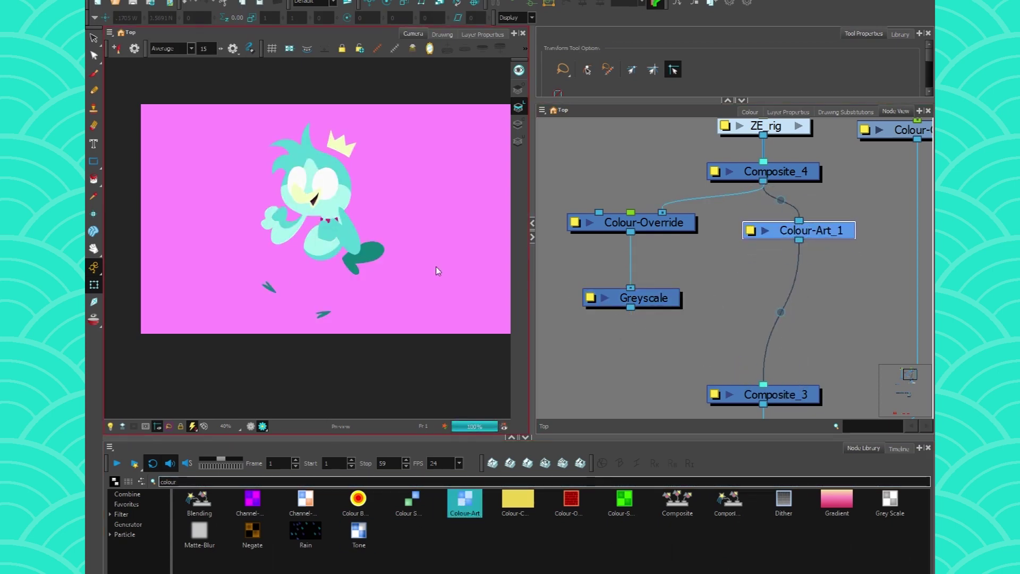
left_click_drag(631, 307, 744, 384)
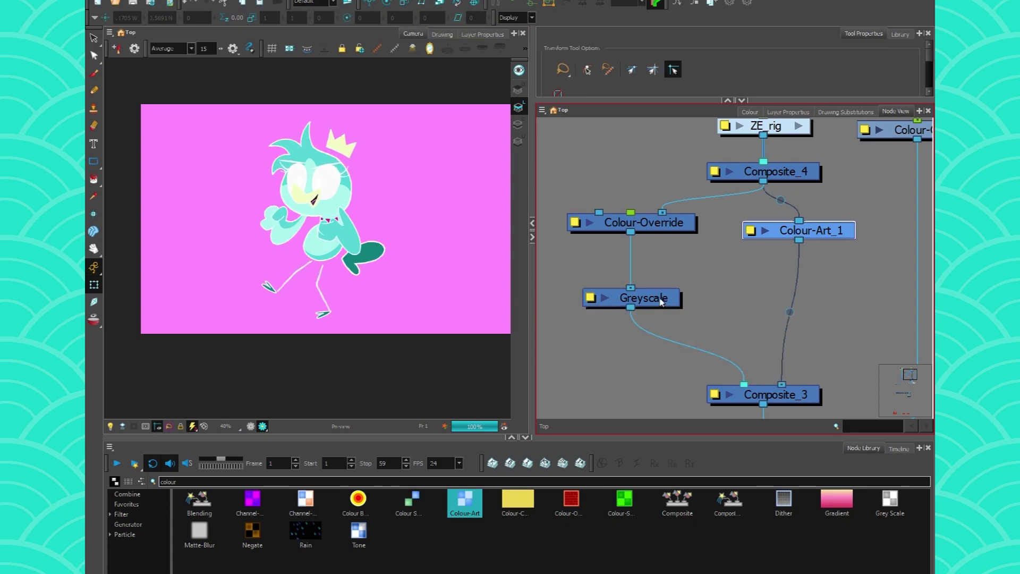
left_click_drag(662, 302, 662, 275)
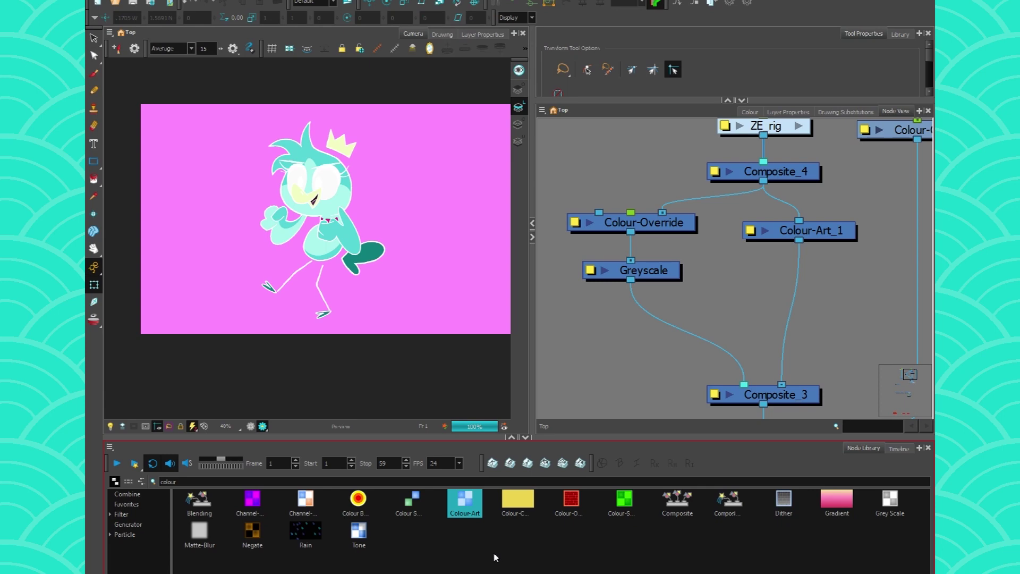
Add a Cutter node between Composite_4 and Composite_3, found with the search "cutter", and connect Greyscale to its matte input
left_click_drag(180, 482, 147, 482)
type("cutte")
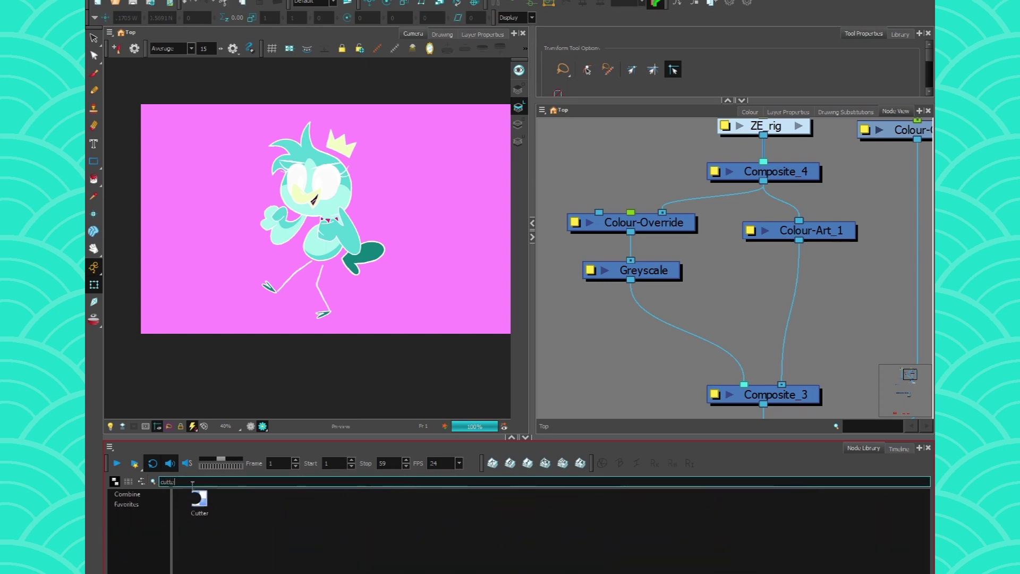
type("r")
left_click_drag(199, 501, 696, 318)
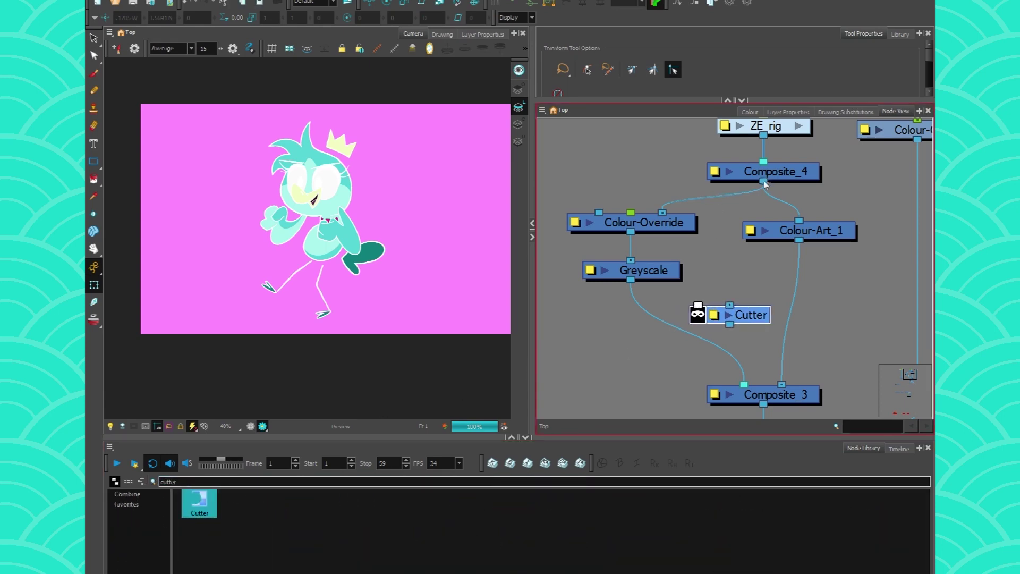
left_click_drag(765, 184, 698, 309)
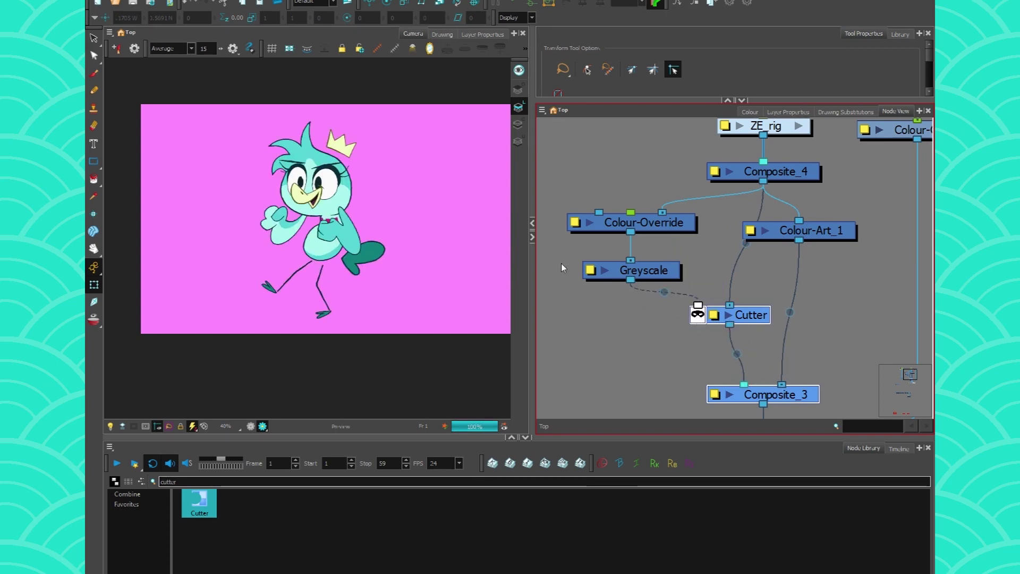
left_click(659, 276)
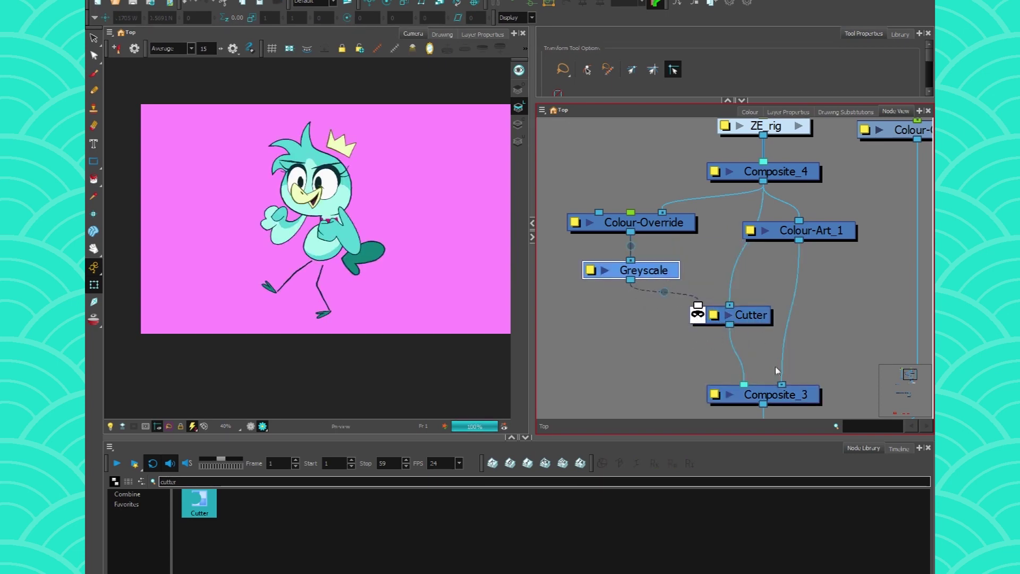
Delete the Colour-Art_1 node, connect Composite_4 directly to Composite_3, and reposition the Cutter node below Greyscale
left_click_drag(781, 384, 795, 247)
left_click(797, 232)
key("Delete")
left_click_drag(764, 182, 790, 376)
left_click_drag(718, 321, 680, 334)
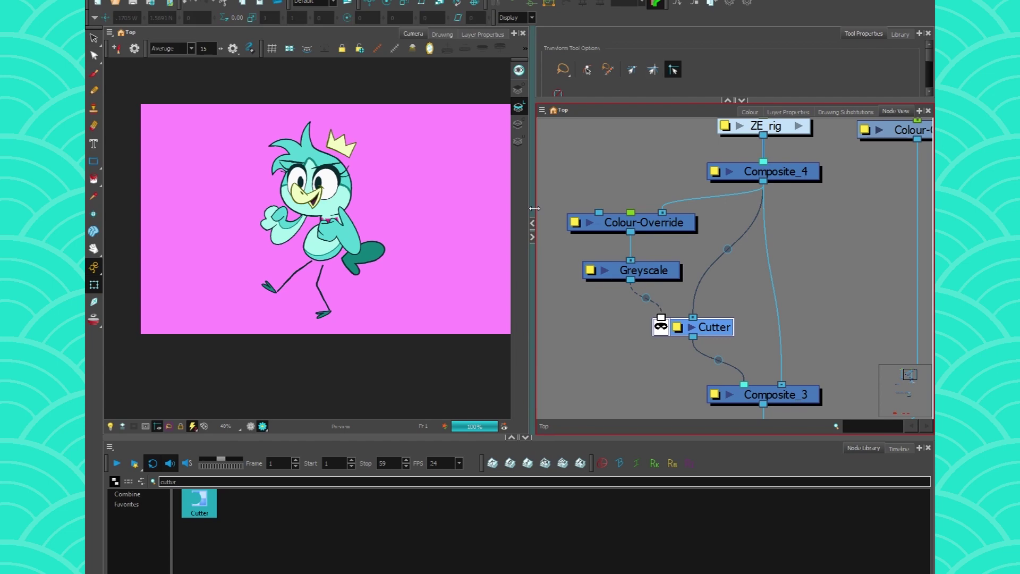
Set the Colour-Override node's new colour for the line colours L_main through L_beak to black
left_click(574, 222)
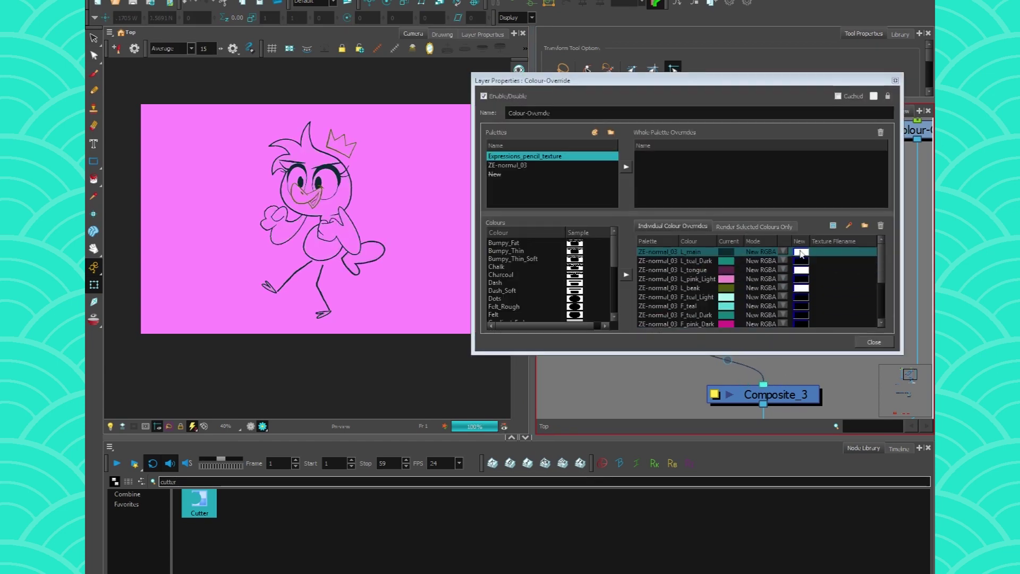
double_click(801, 252)
left_click(804, 288, "shift")
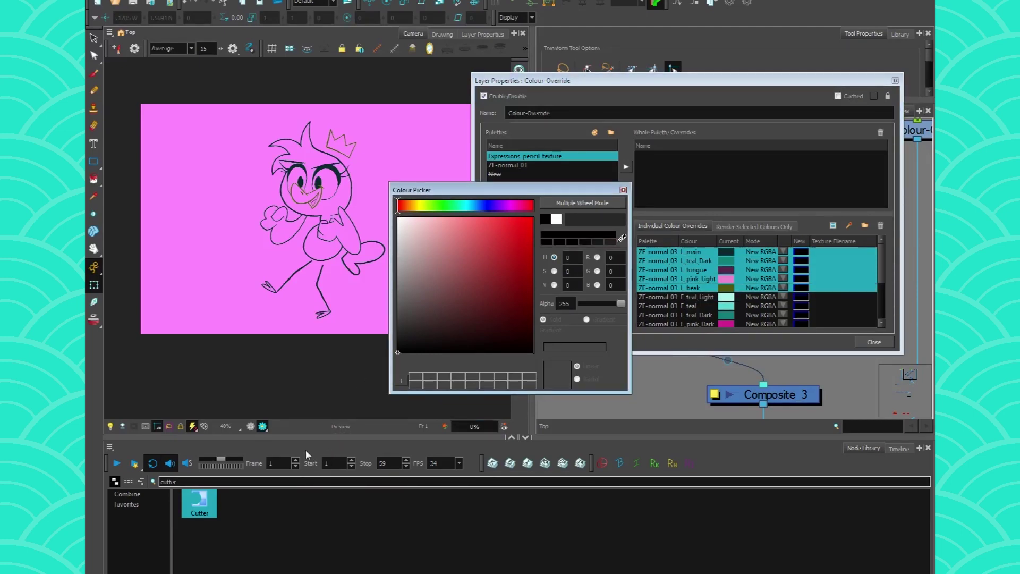
left_click(623, 190)
Set the new override colour of L_pink_Light and F_pink_Dark to white, inspect the isolated shapes, and close the node's properties
left_click(691, 297)
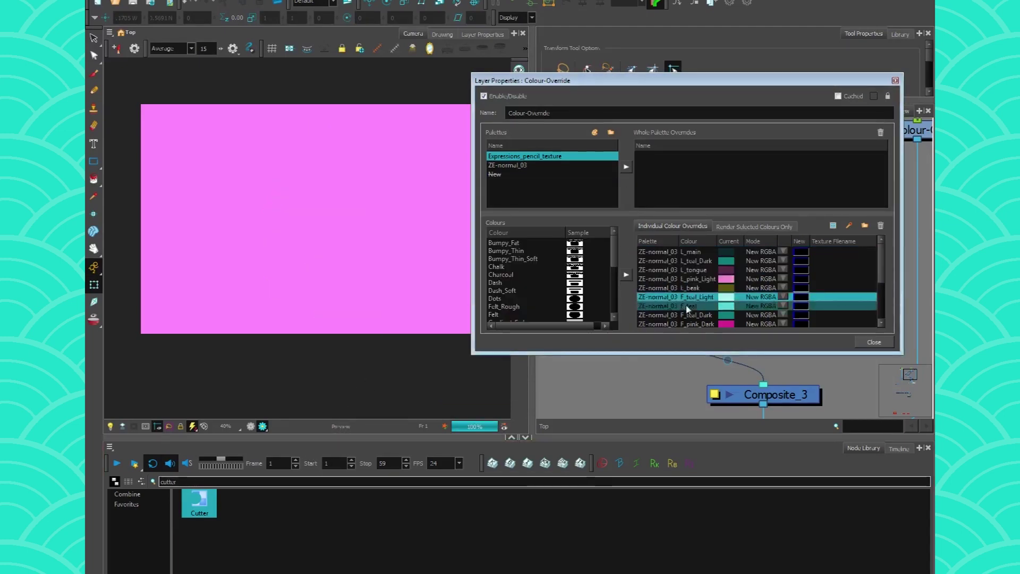
left_click(691, 279)
scroll(692, 283, "down", 2)
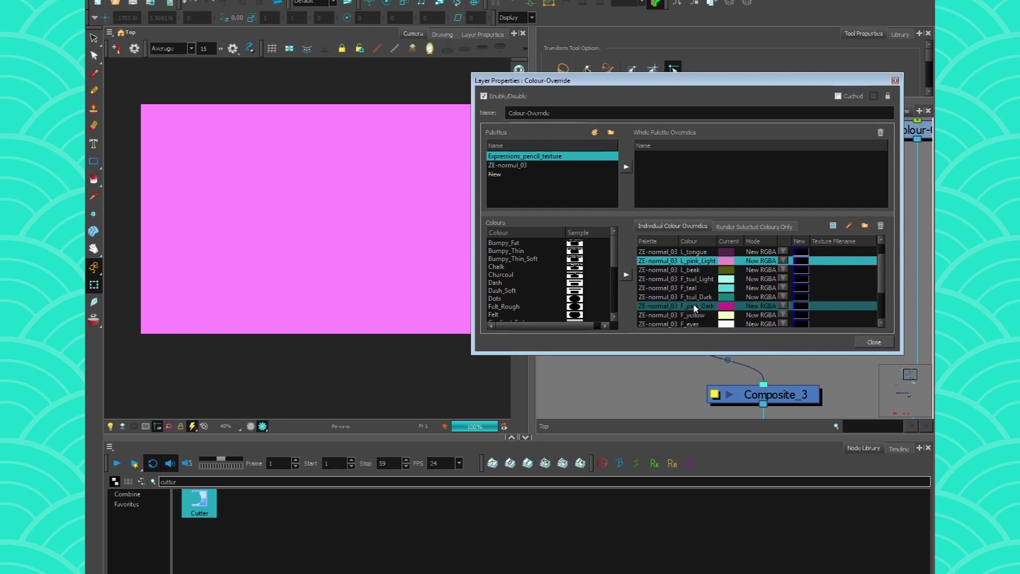
left_click(696, 306, "ctrl")
left_click(849, 225)
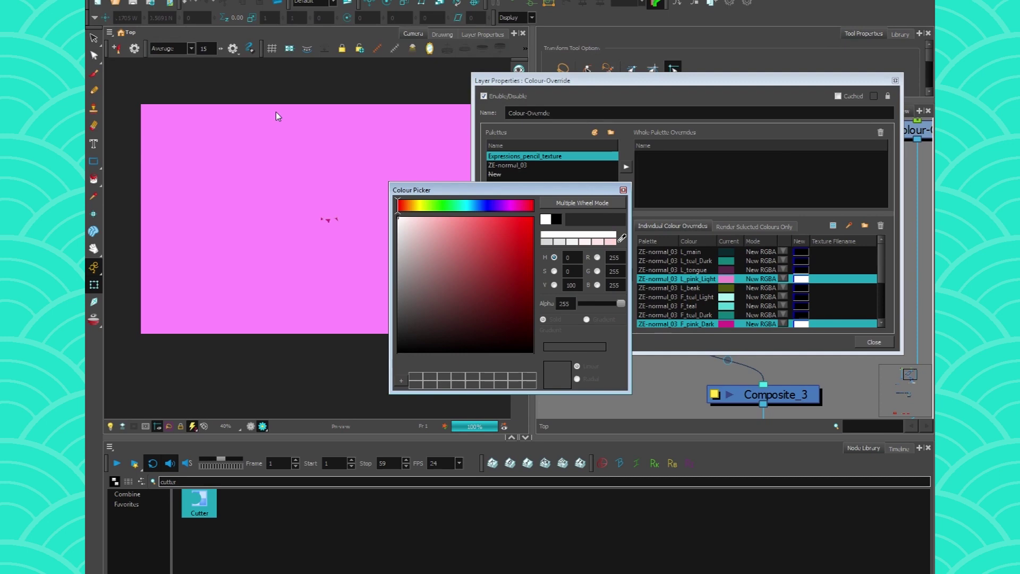
left_click(623, 190)
scroll(328, 222, "up", 6)
scroll(317, 220, "down", 3)
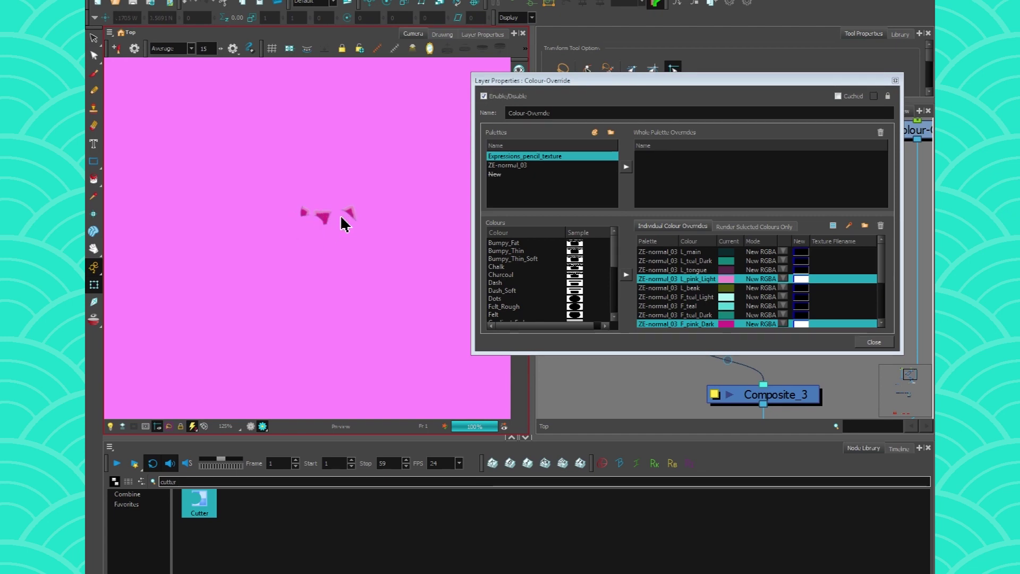
key("Escape")
scroll(337, 229, "down", 3)
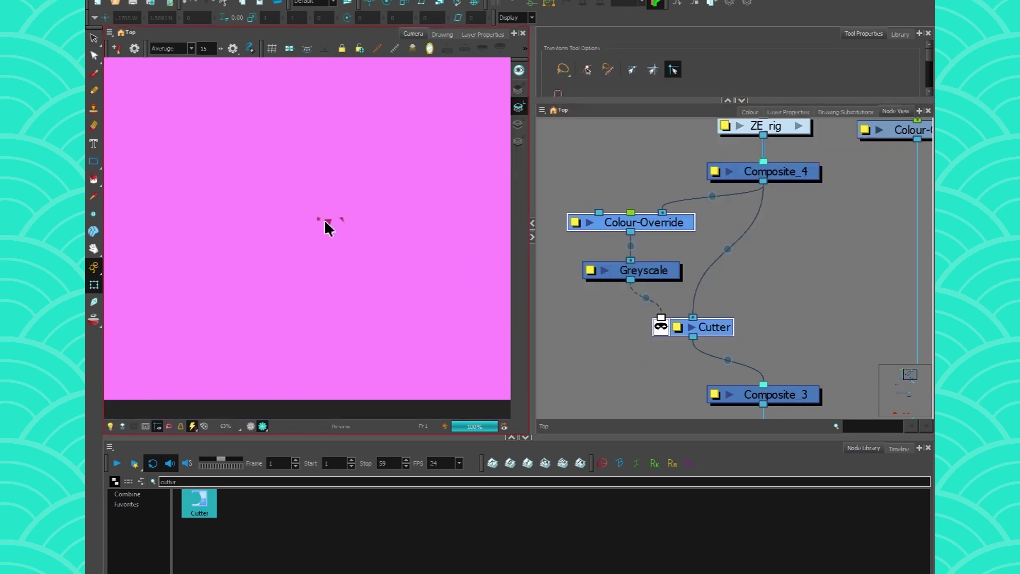
Reconnect Composite_4 directly to Composite_3 alongside the Cutter branch to bring back the full bird
left_click(652, 341)
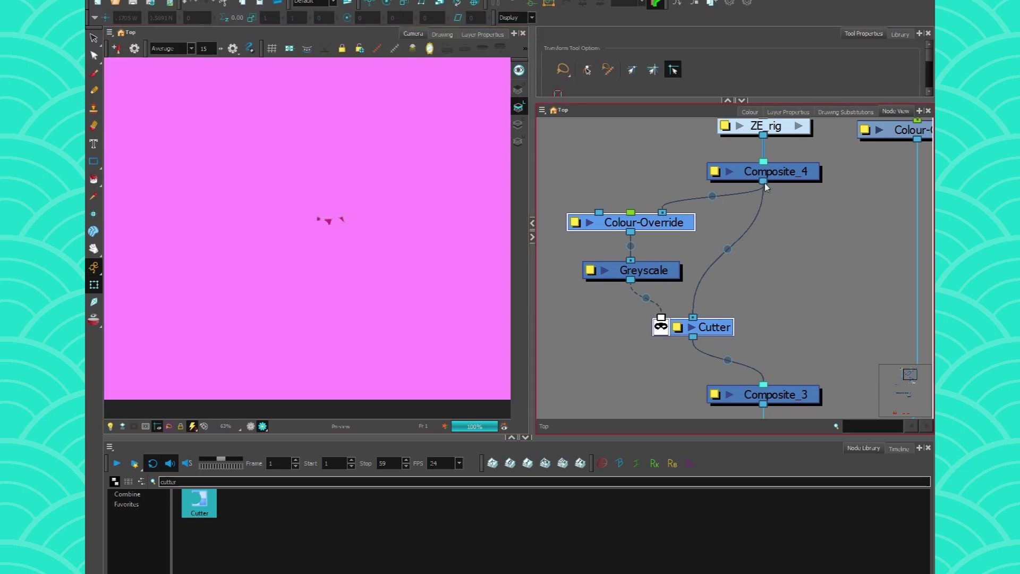
left_click_drag(763, 181, 781, 387)
scroll(372, 296, "down", 1)
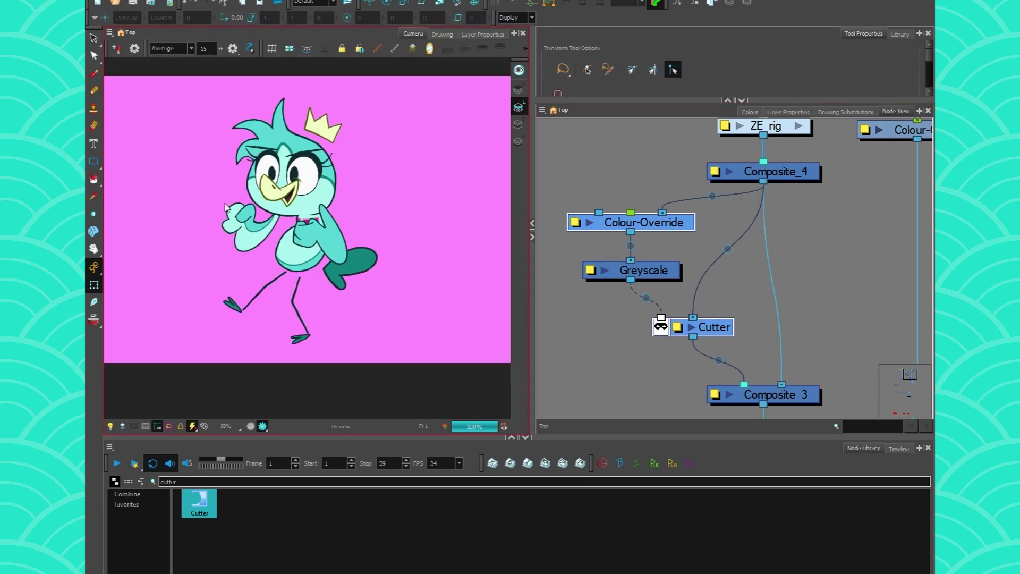
Review the individual colour overrides in the Colour-Override node's properties and close them
left_click(658, 271)
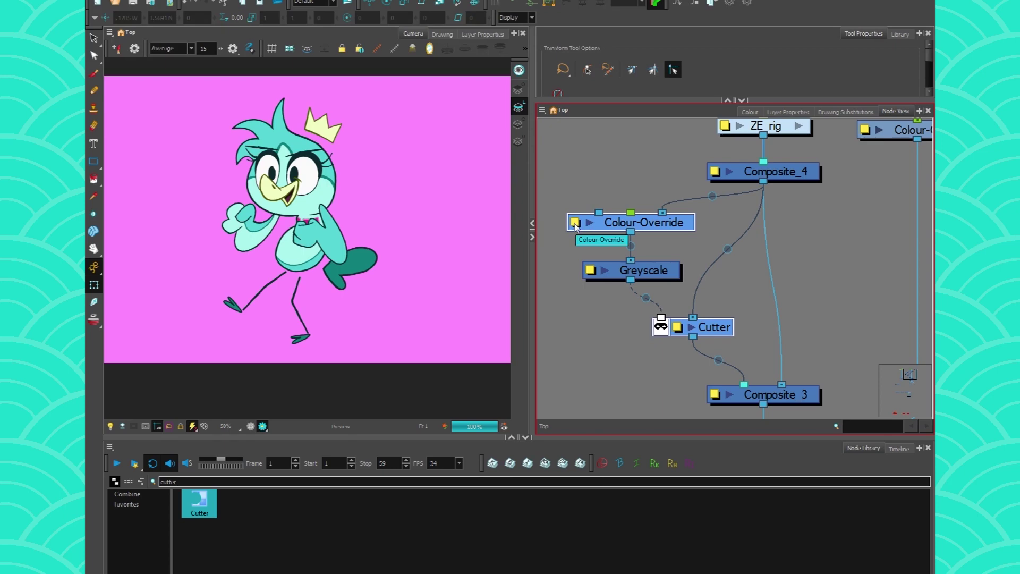
left_click(575, 222)
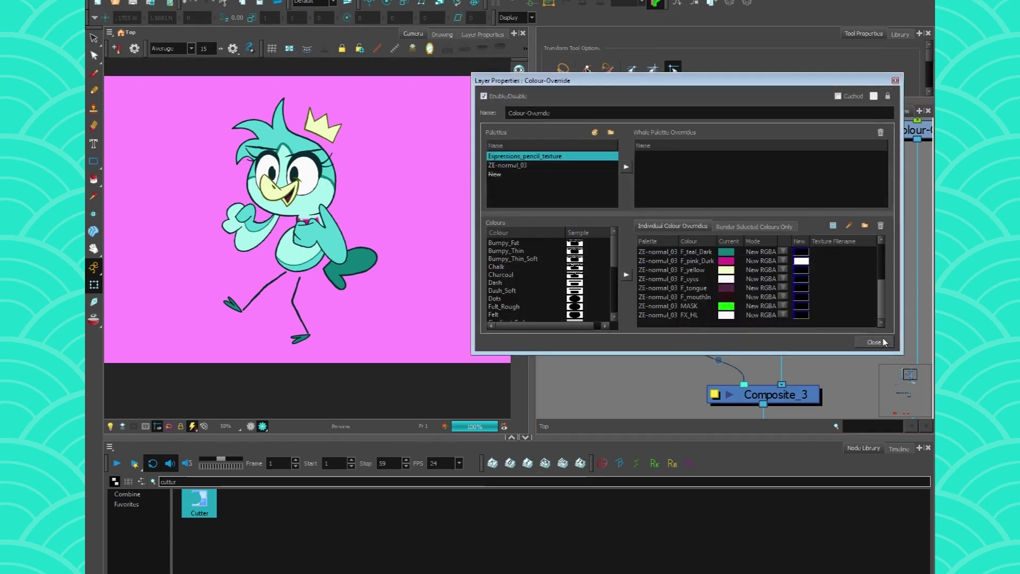
left_click(874, 341)
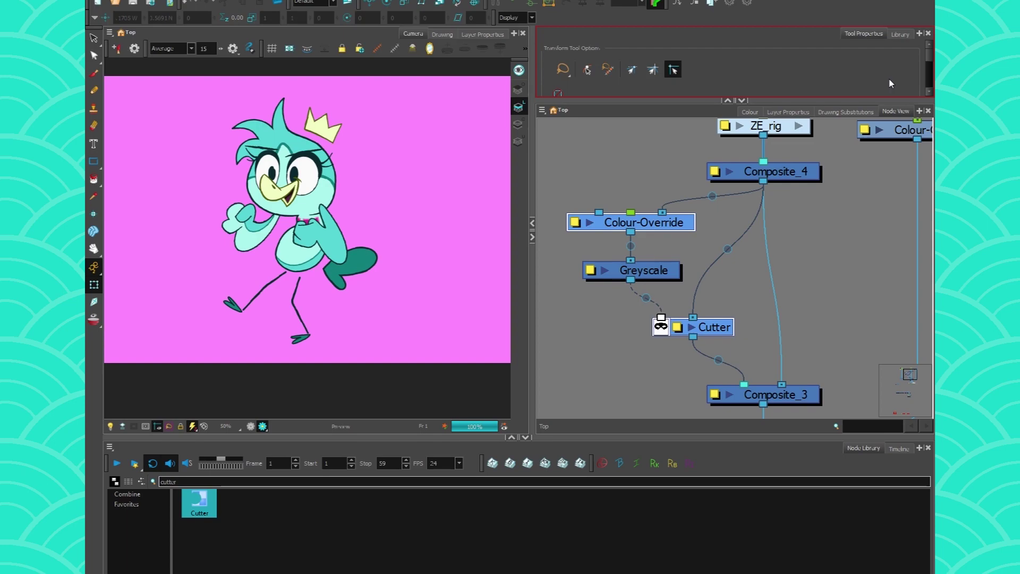